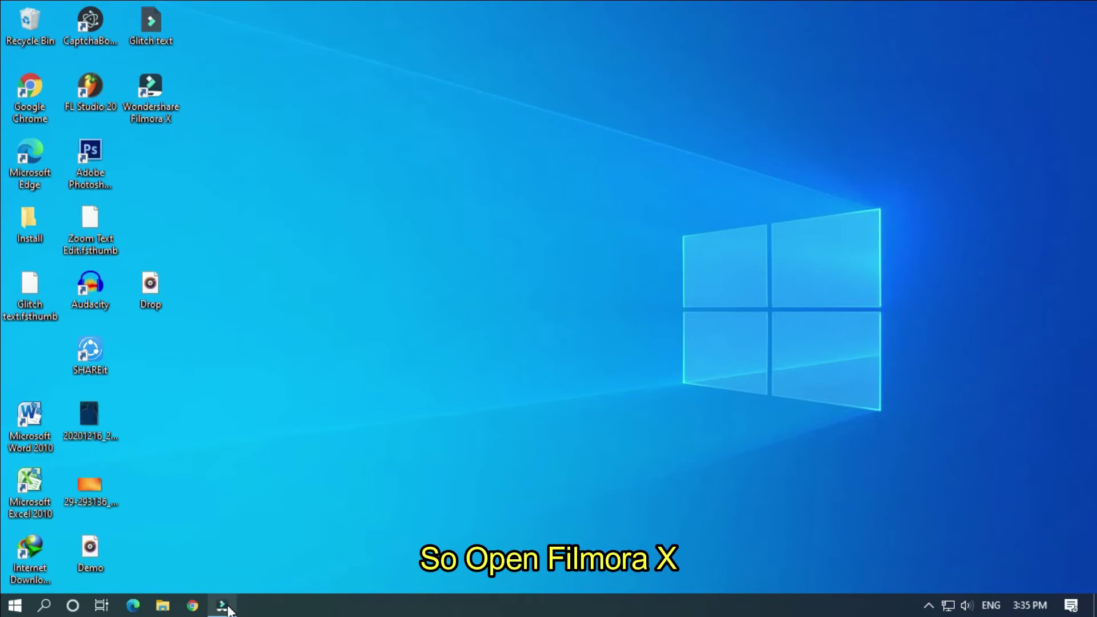
Place Filmora's Default Title at the start of the timeline and zoom in on it.
click(226, 608)
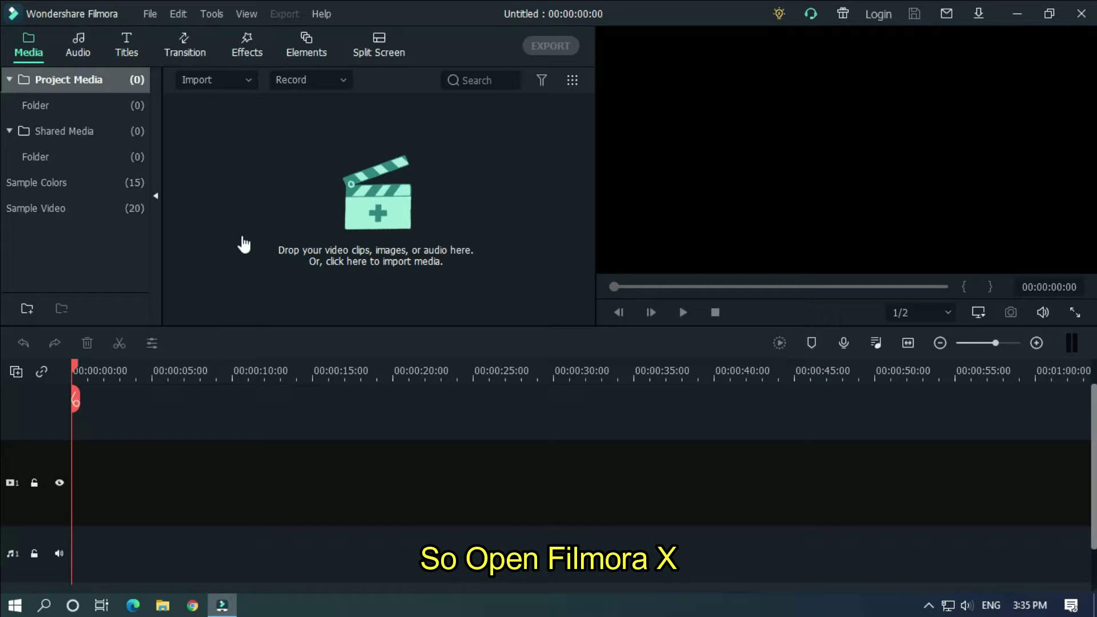
click(131, 40)
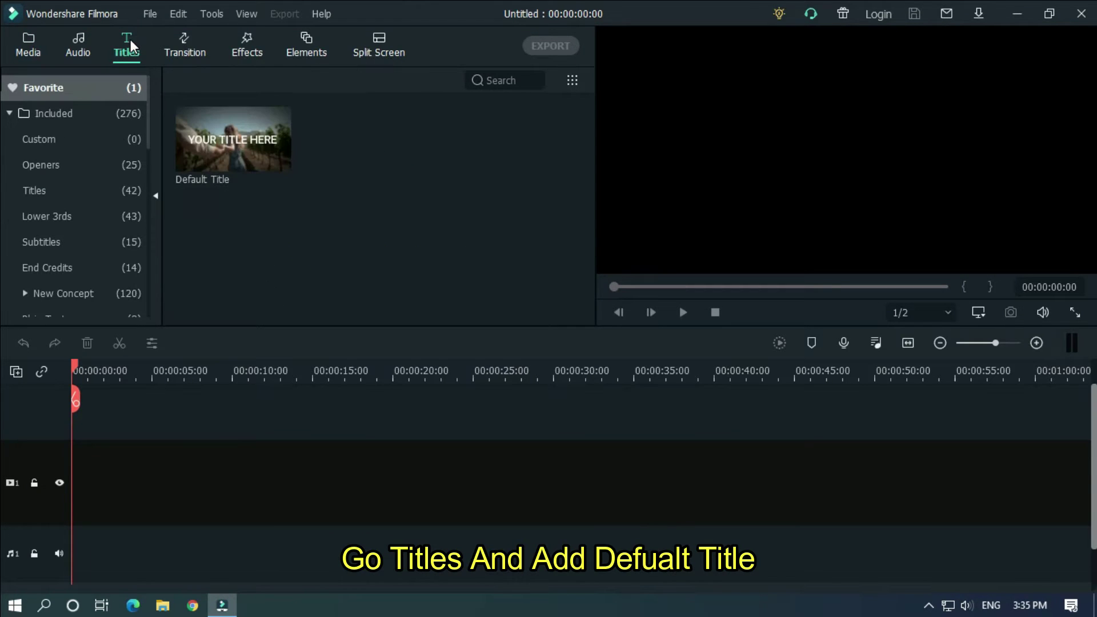
drag(230, 144, 86, 489)
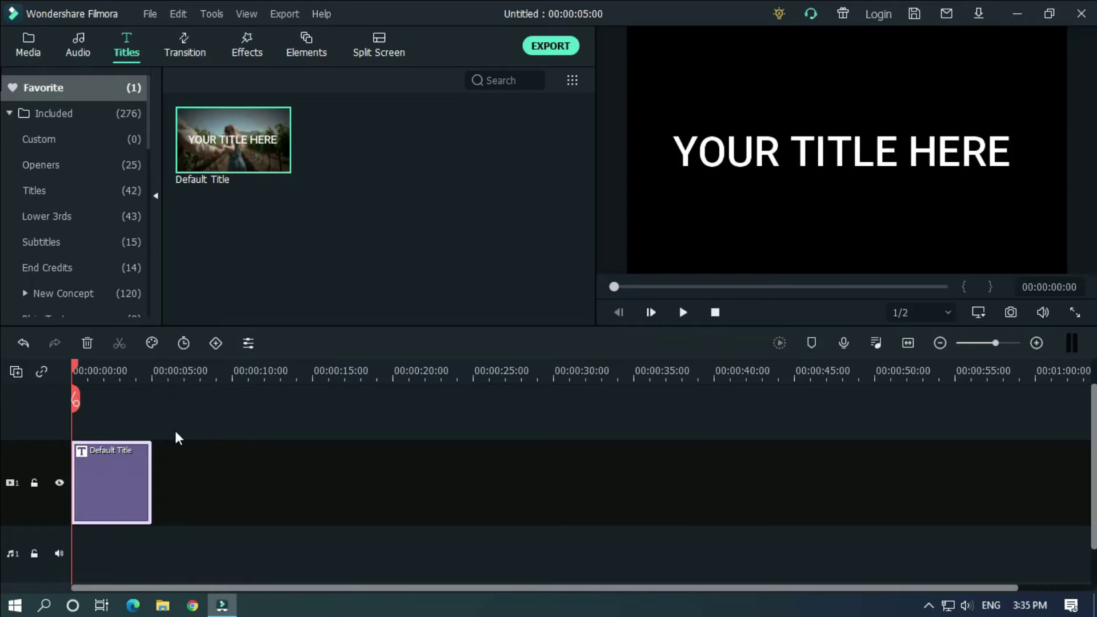
mouse_move(76, 371)
mouse_down()
mouse_move(400, 370)
mouse_move(74, 370)
mouse_up()
drag(148, 371, 645, 342)
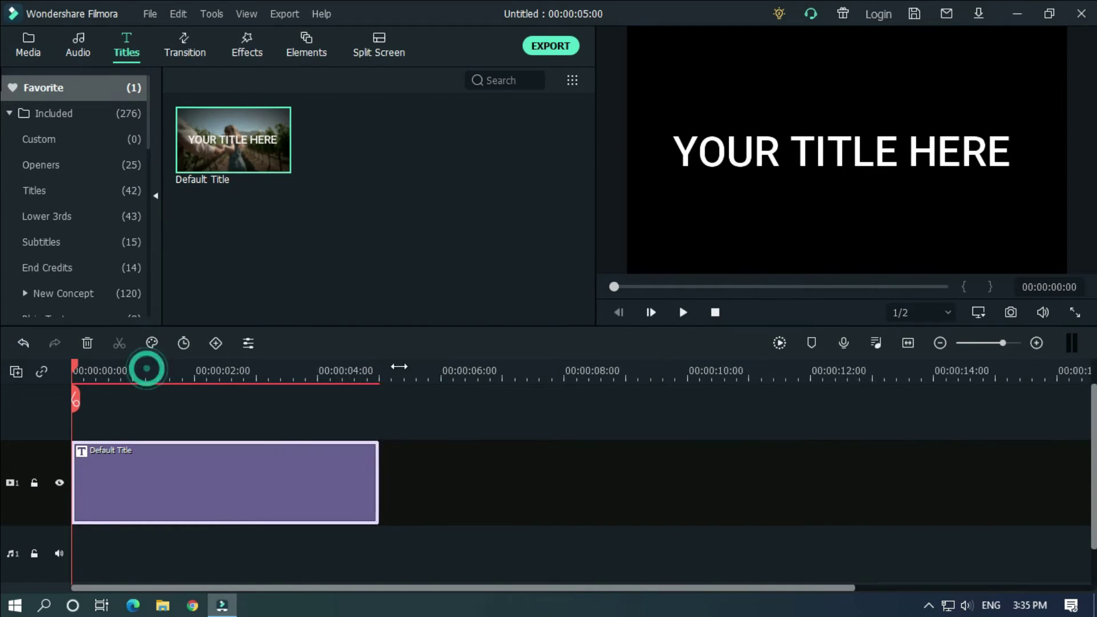
Change the title text to GLITCH in the HACKED font at size 120.
double_click(267, 479)
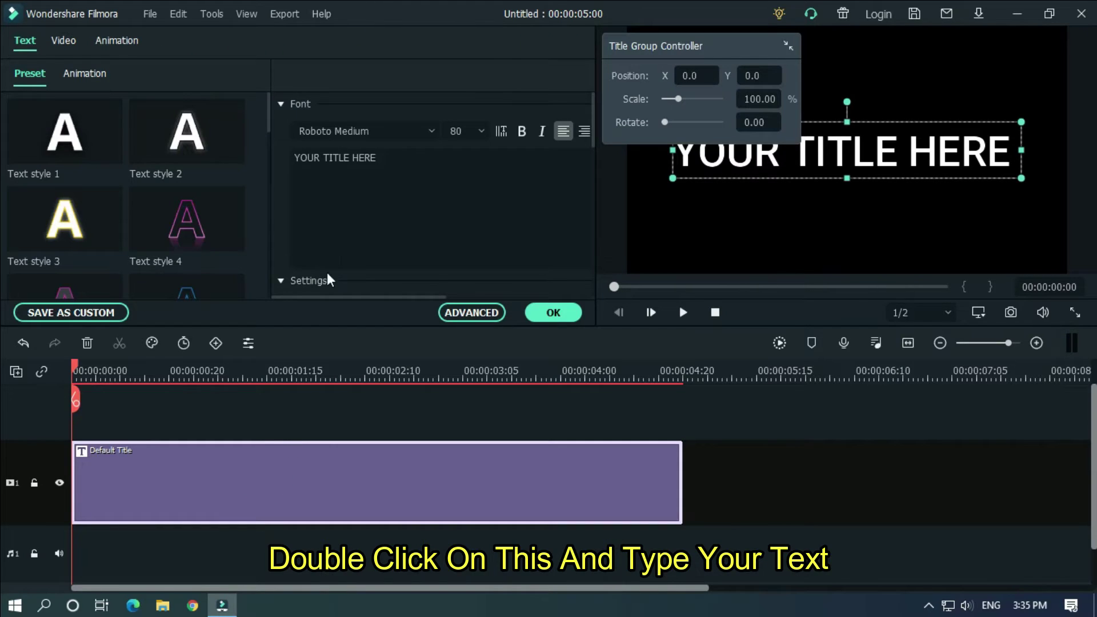
click(788, 45)
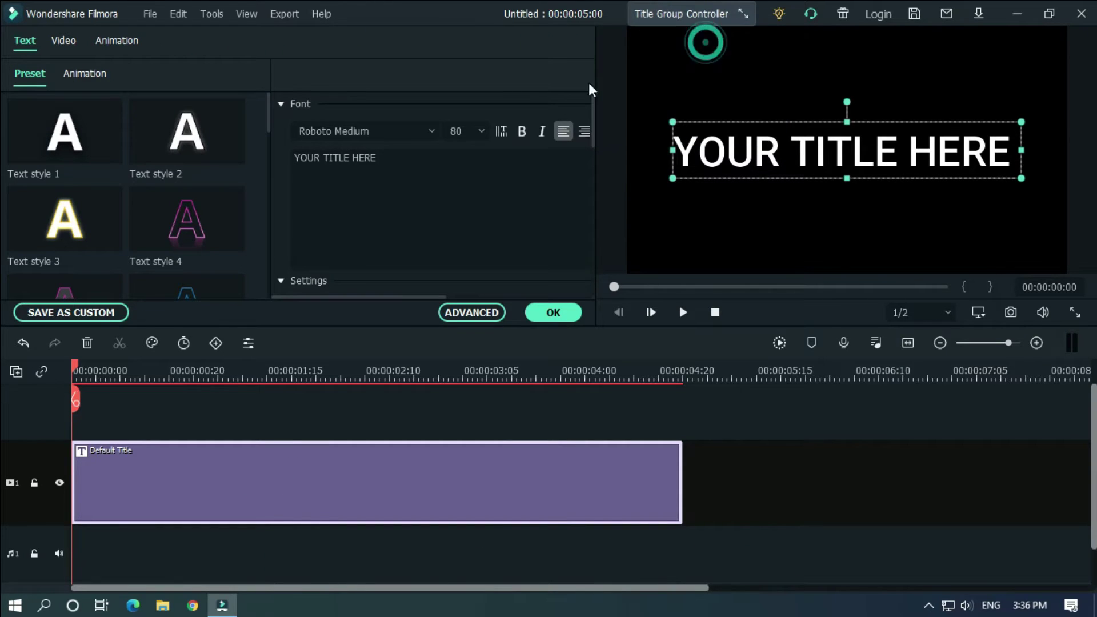
double_click(434, 172)
text(GLITCH)
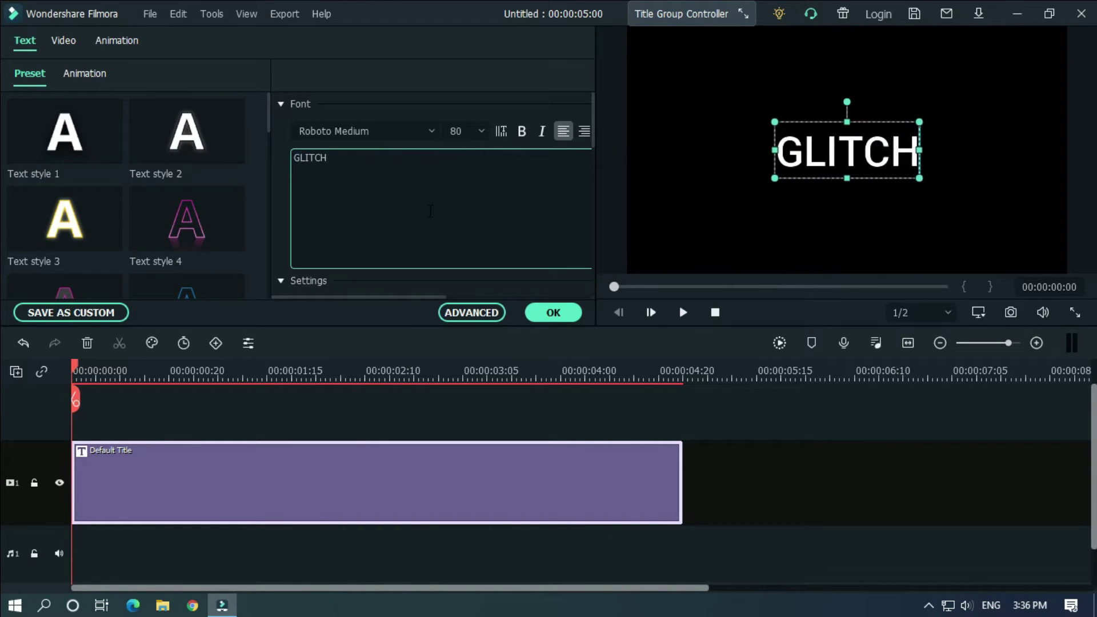
click(379, 131)
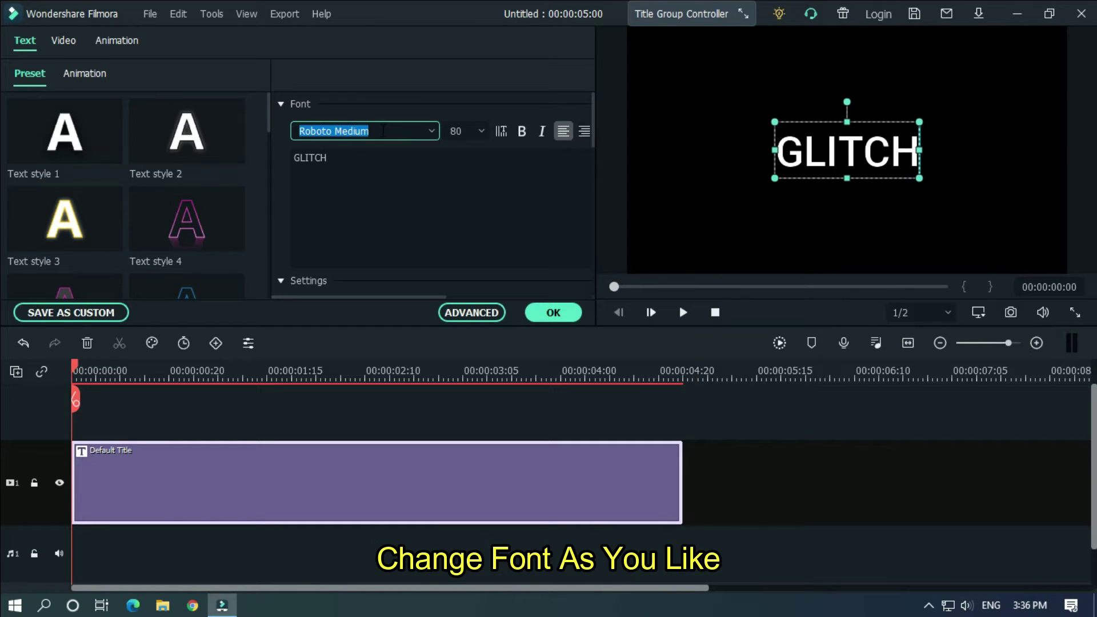
text(hACKED)
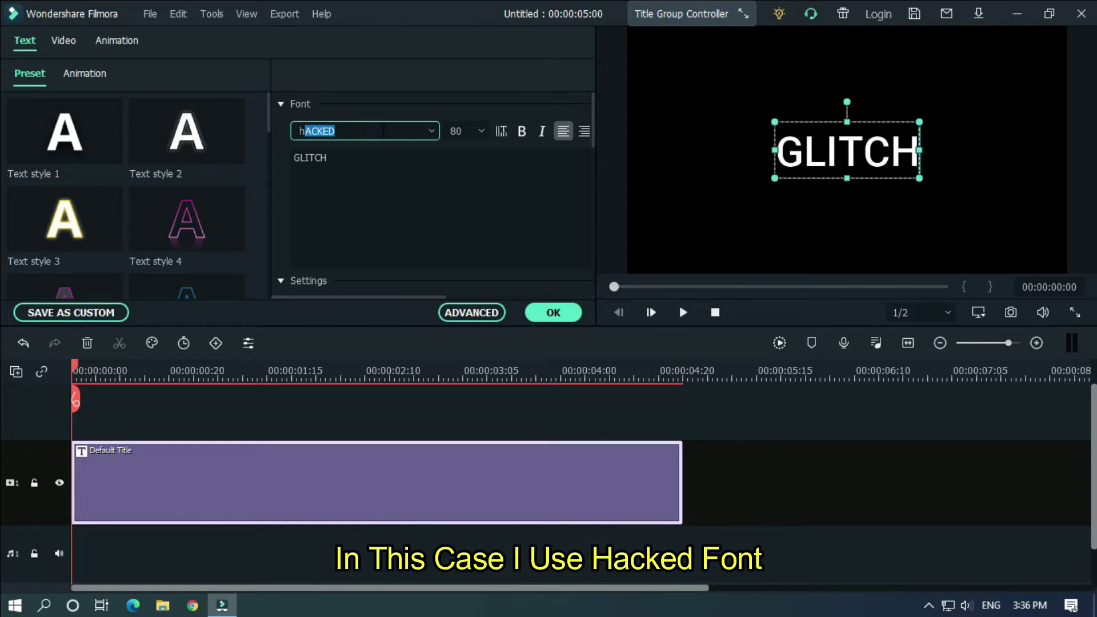
key(Return)
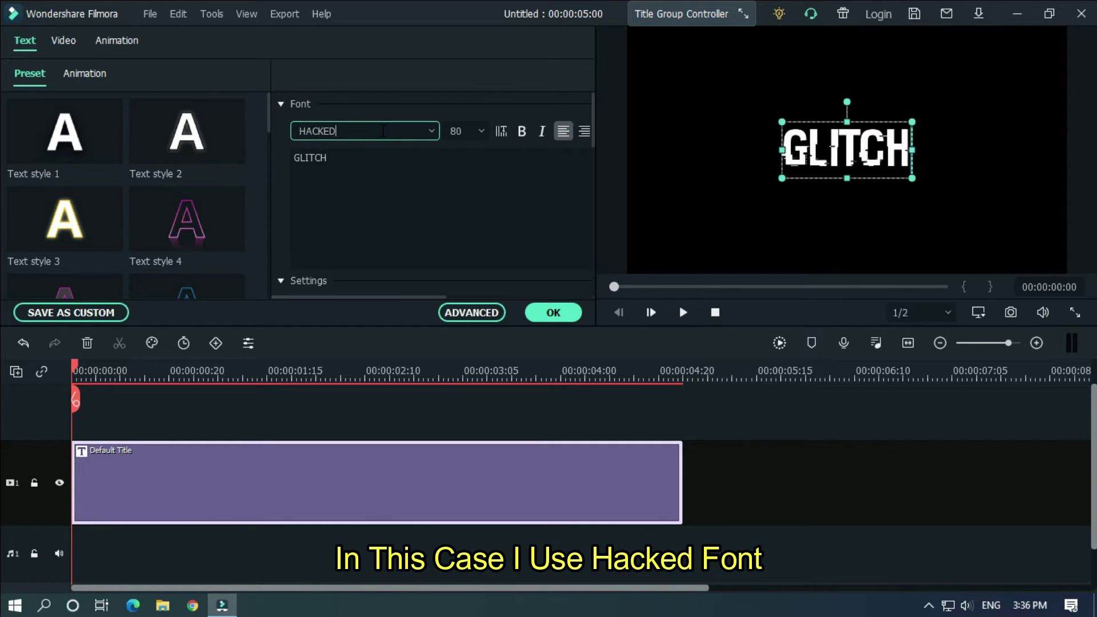
click(459, 130)
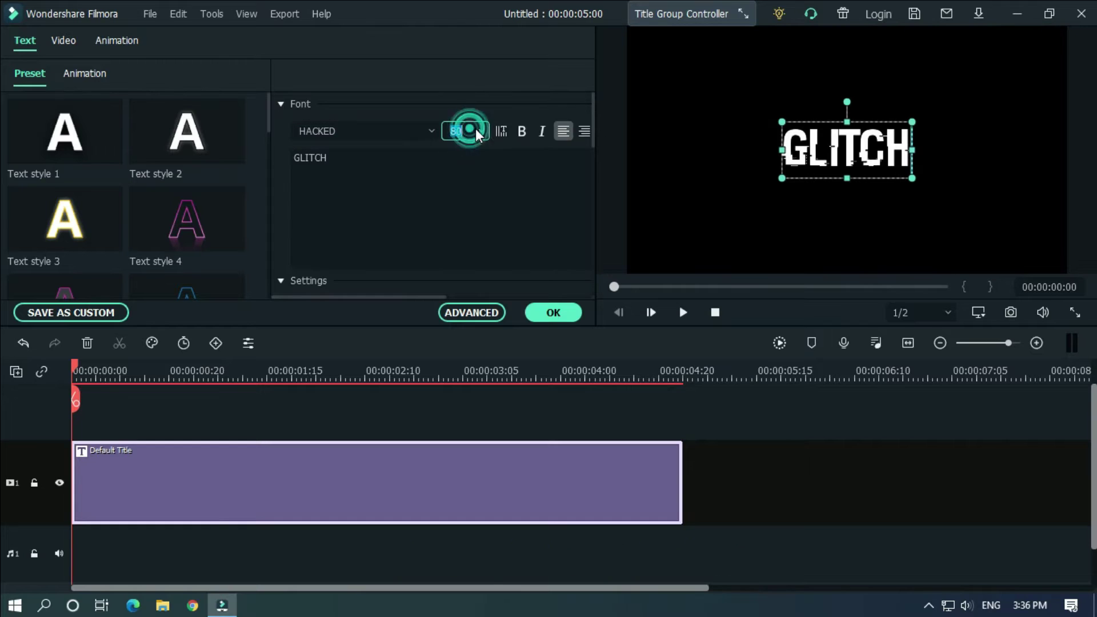
text(0)
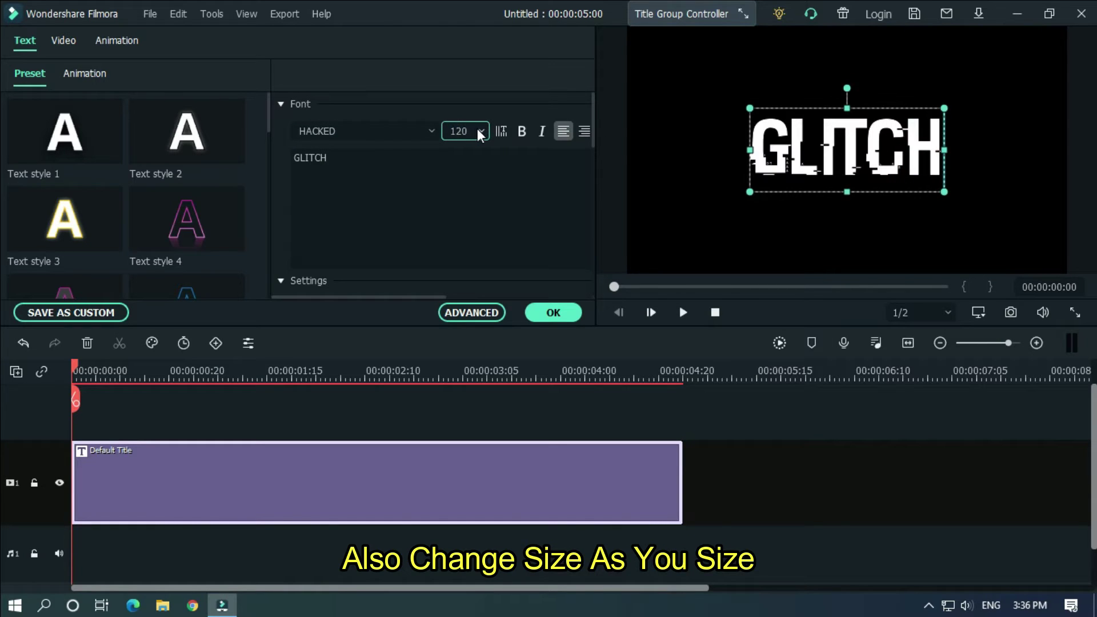
key(Return)
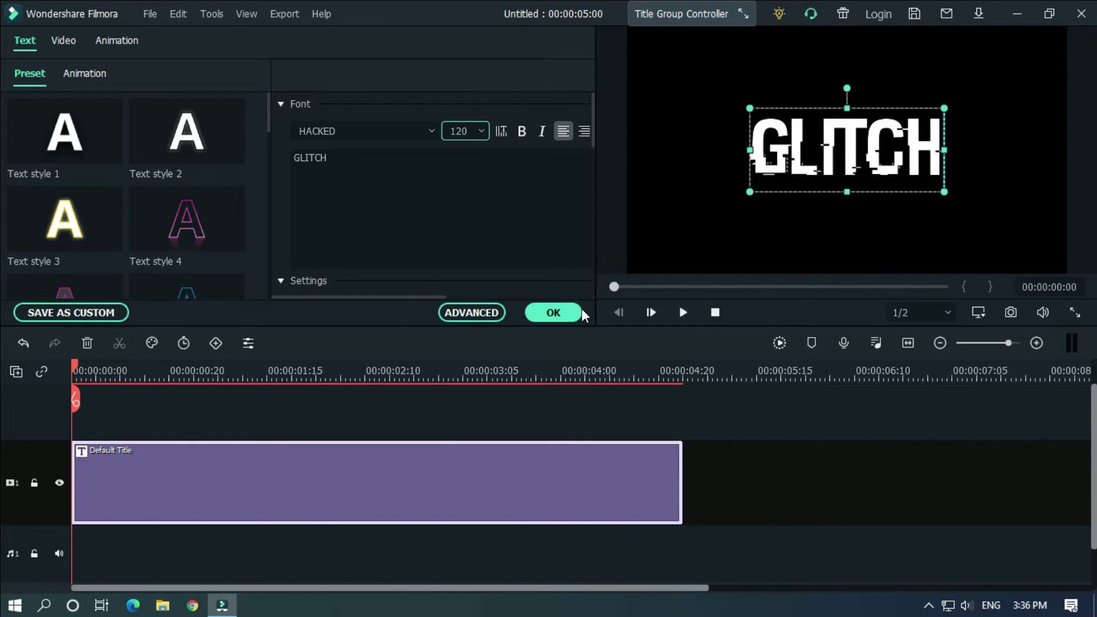
click(567, 312)
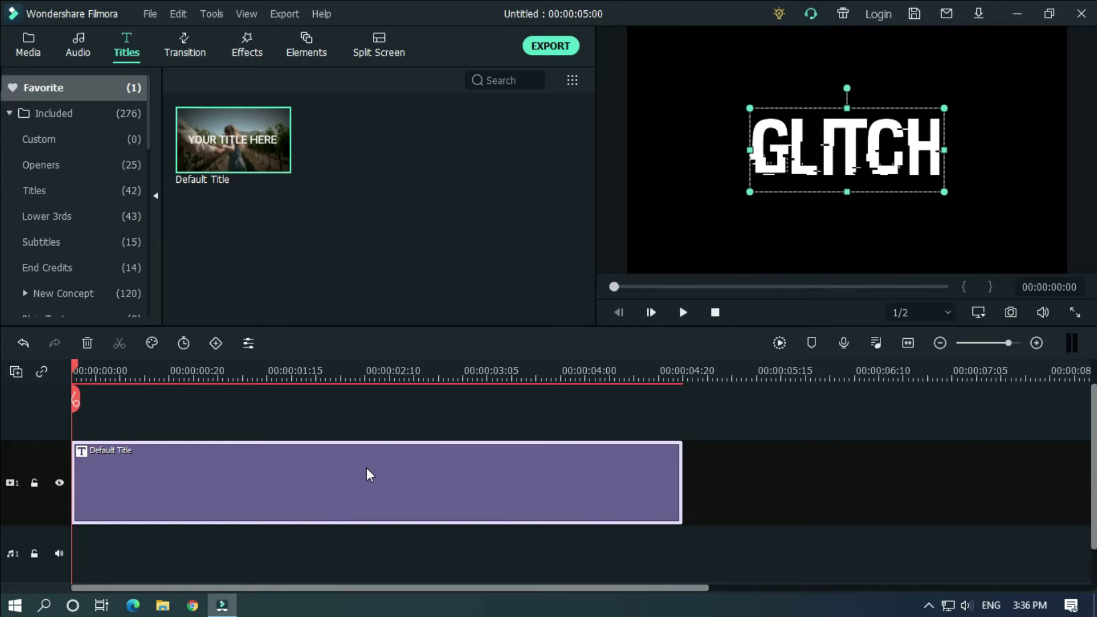
Copy the GLITCH title and paste two more copies after it on the timeline.
right_click(365, 474)
click(410, 115)
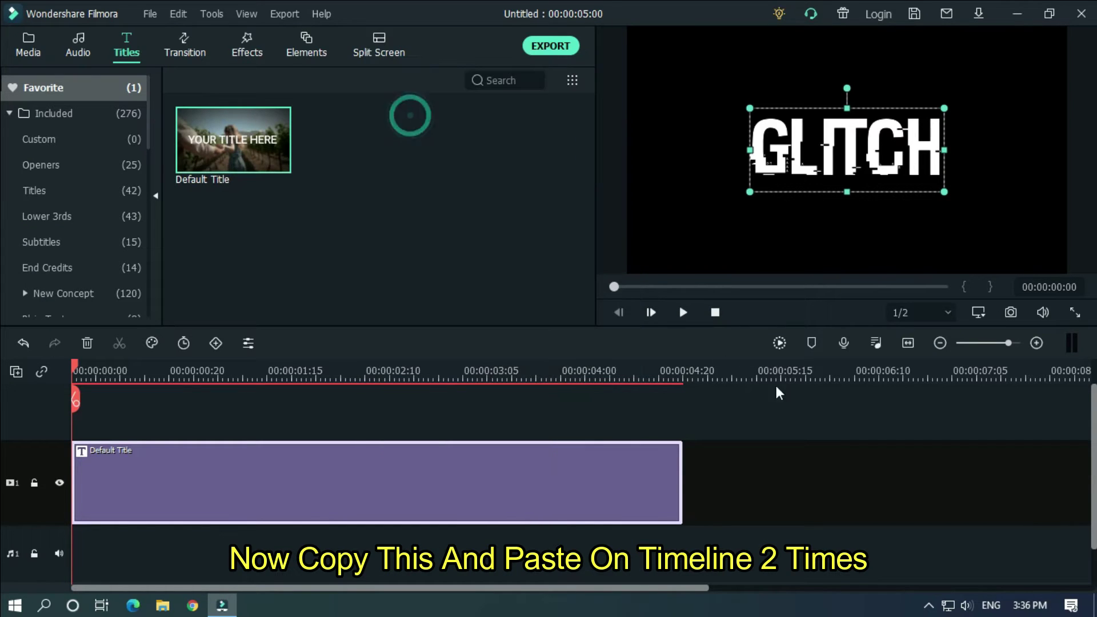
click(693, 375)
right_click(721, 480)
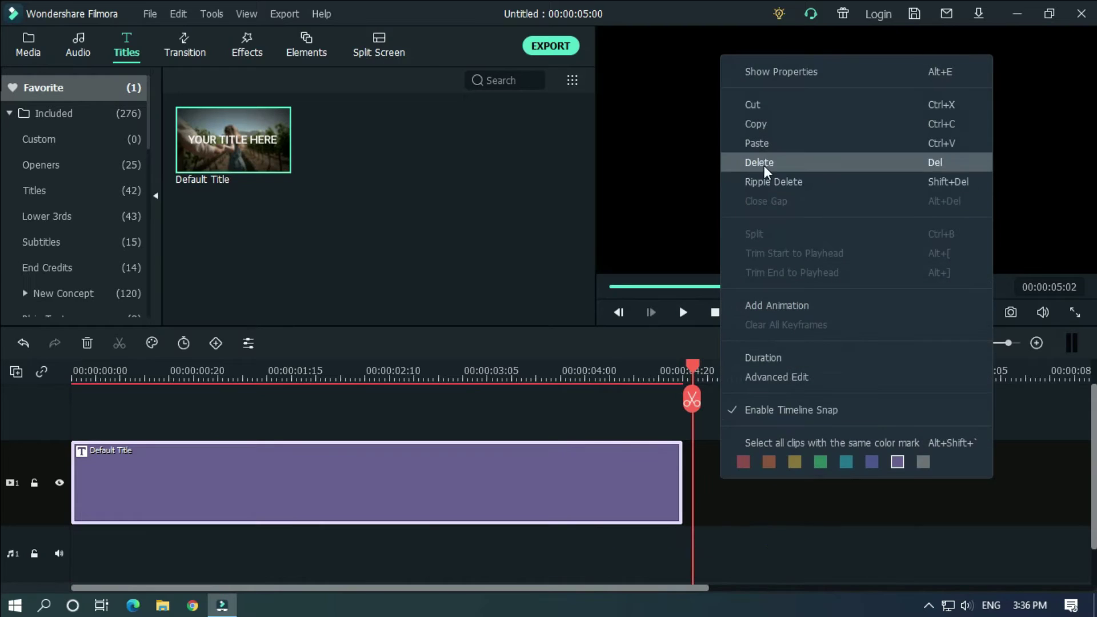
click(762, 143)
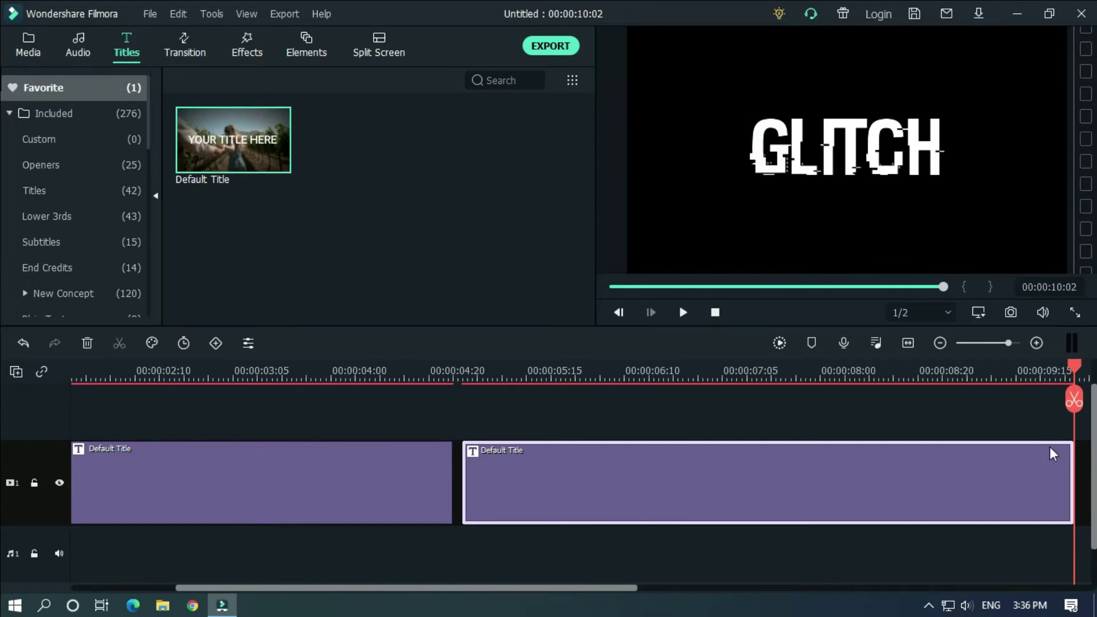
drag(578, 588, 735, 591)
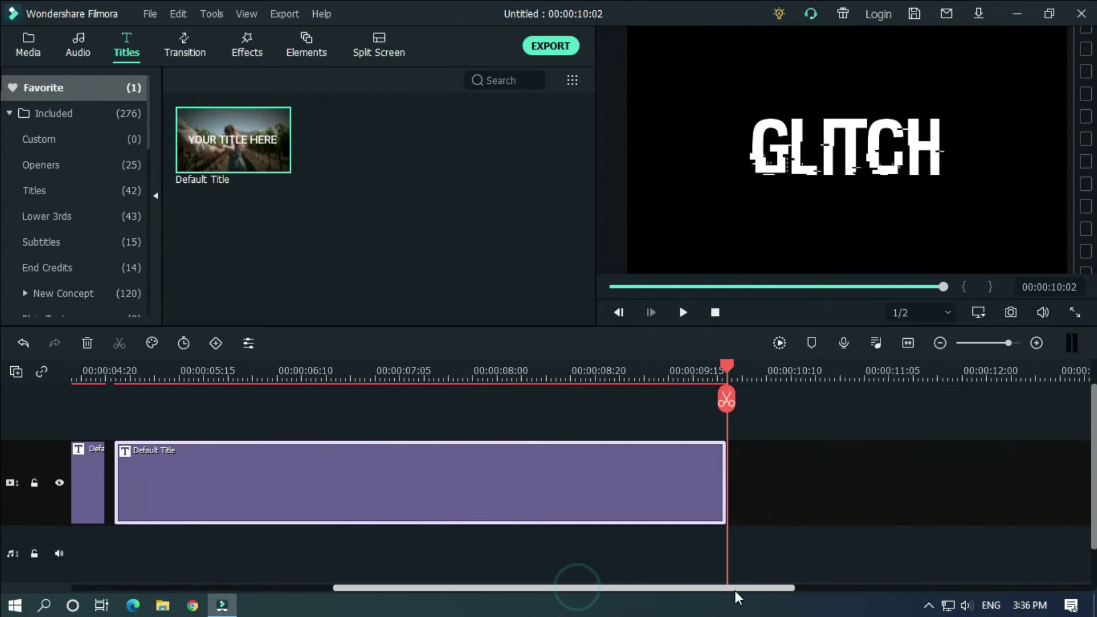
right_click(788, 476)
click(824, 140)
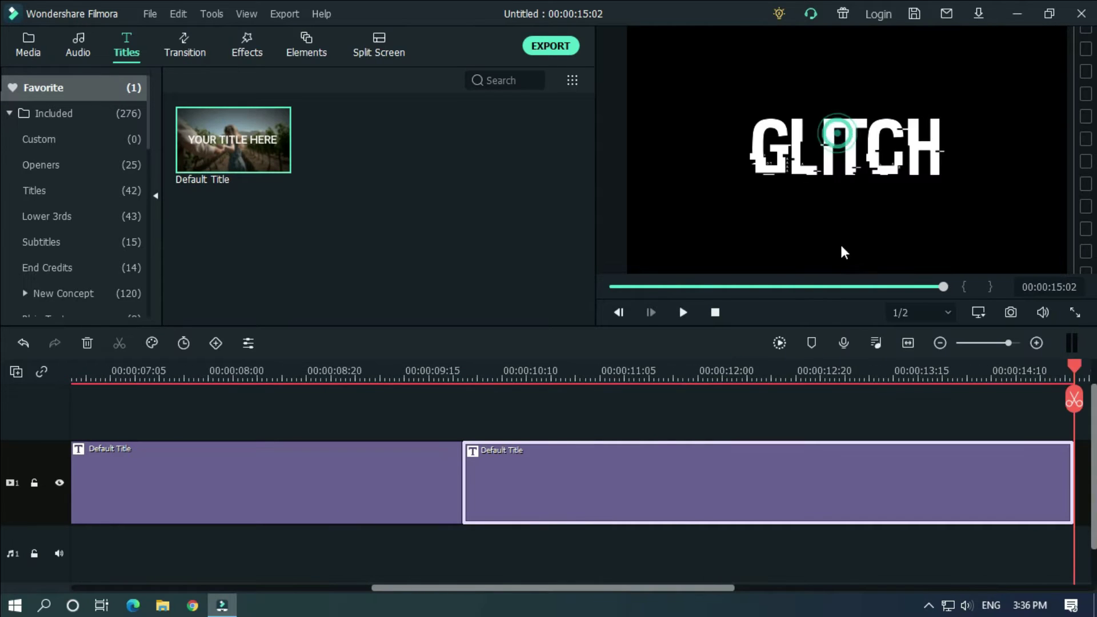
Move the two copies onto tracks 2 and 3 at 00:00, stacked above the original.
click(549, 370)
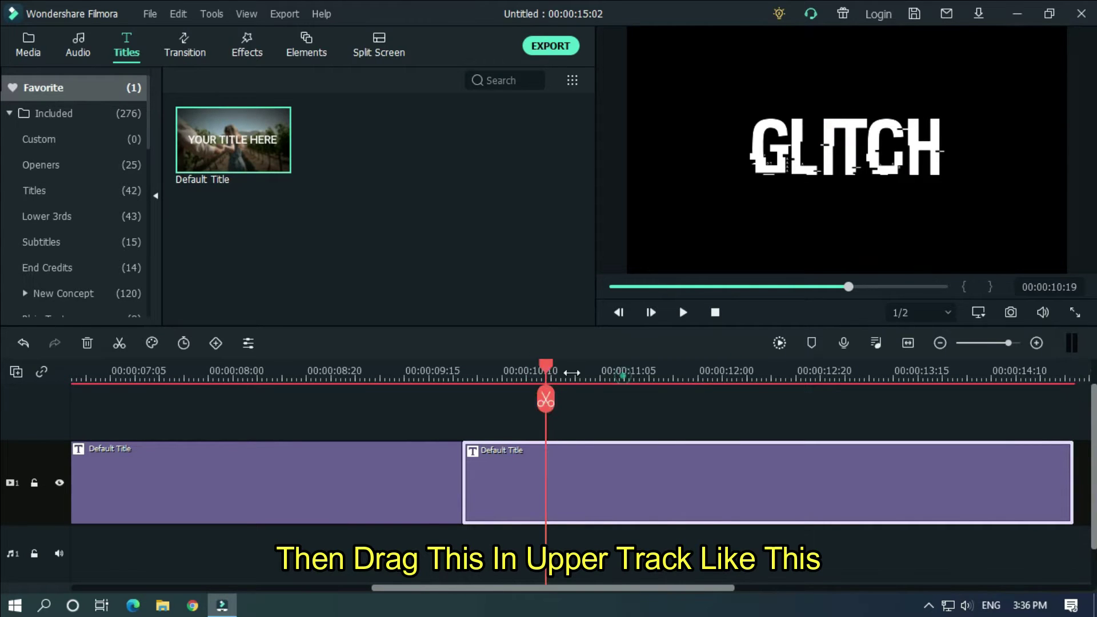
scroll(428, 480, down, 5)
mouse_move(292, 485)
mouse_down()
mouse_move(256, 427)
mouse_move(128, 410)
mouse_up()
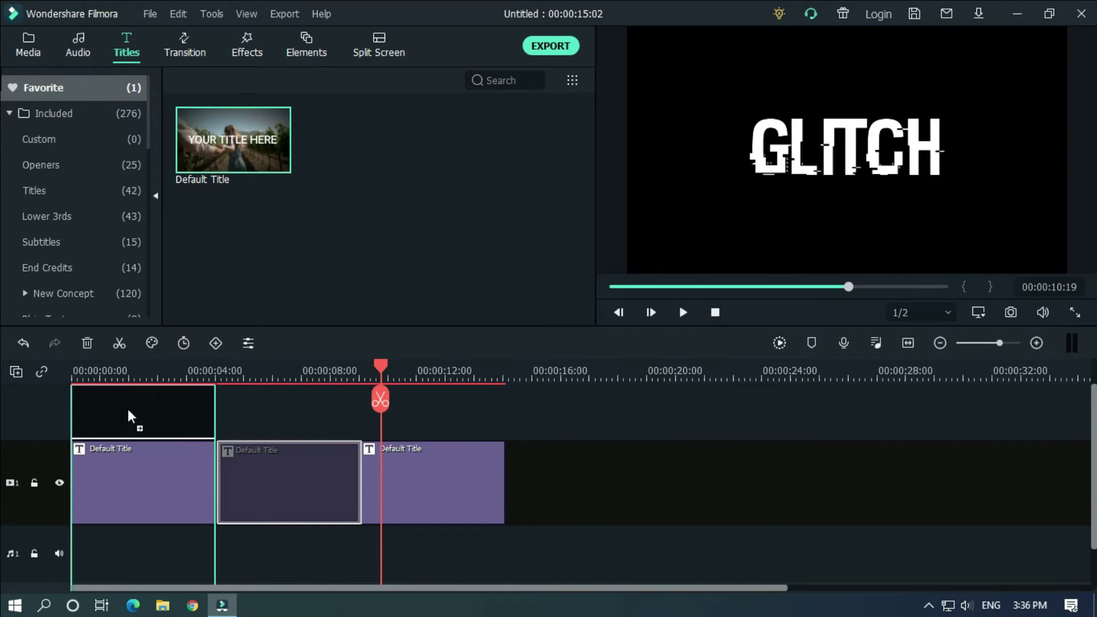
mouse_move(426, 548)
mouse_down()
mouse_move(236, 425)
mouse_move(122, 420)
mouse_up()
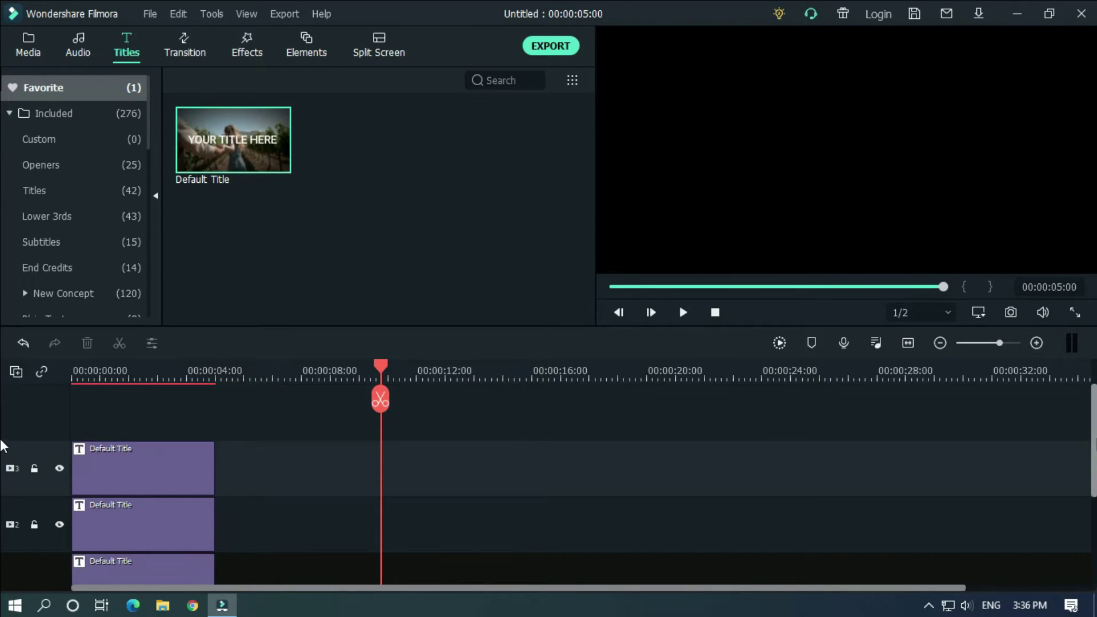
scroll(840, 480, down, 2)
click(346, 374)
click(139, 370)
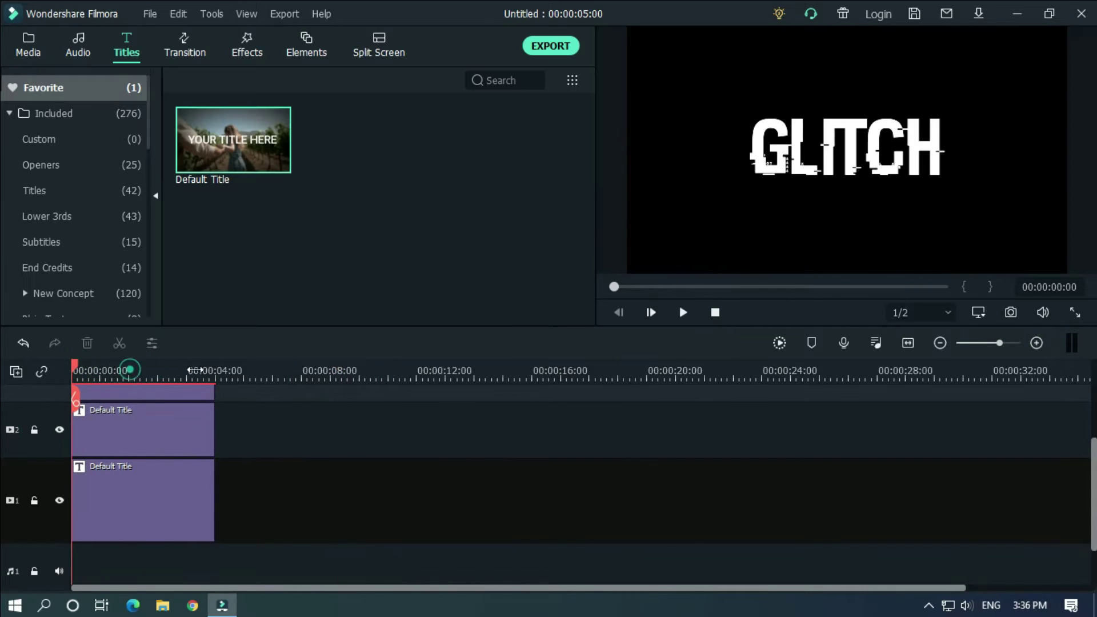
scroll(548, 480, up, 5)
drag(1094, 515, 1093, 429)
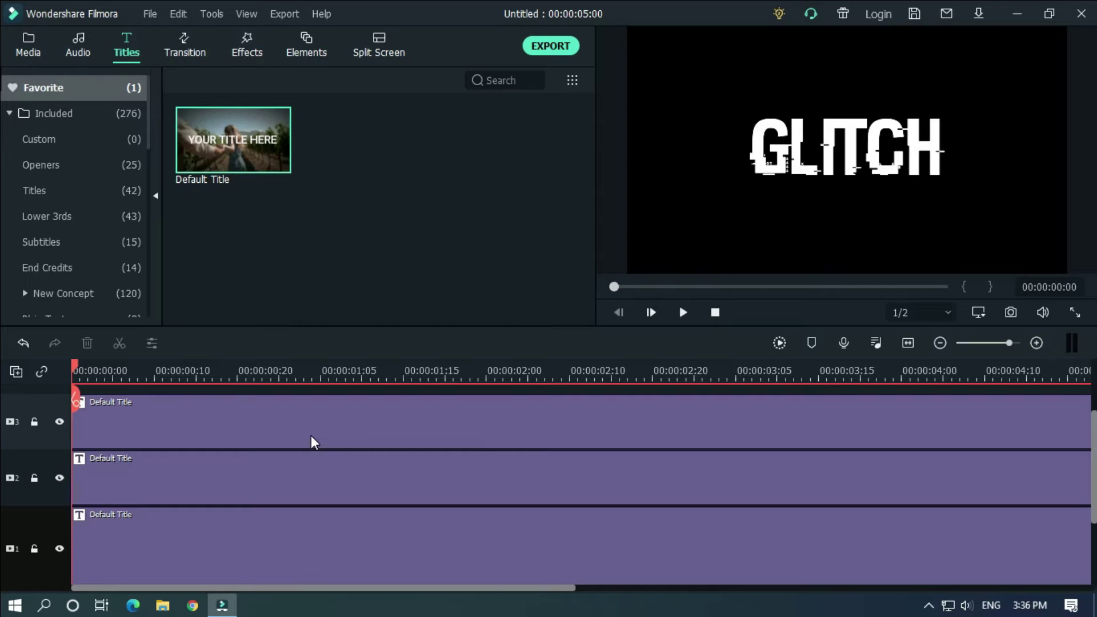
Make the top GLITCH title's text pure red.
double_click(312, 430)
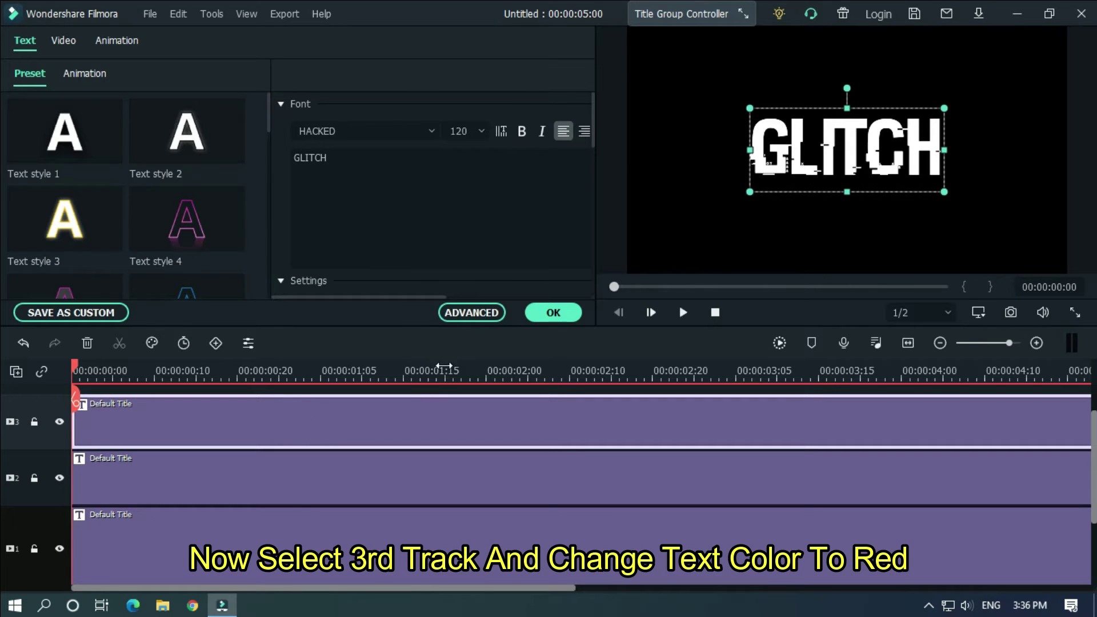
drag(594, 106, 603, 151)
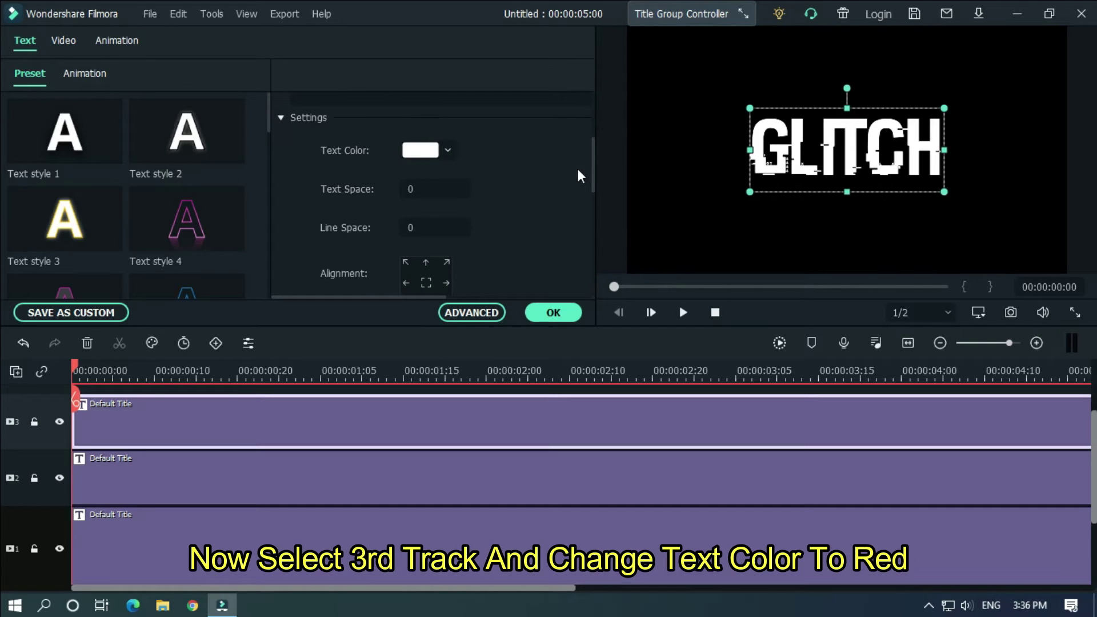
click(446, 150)
click(434, 259)
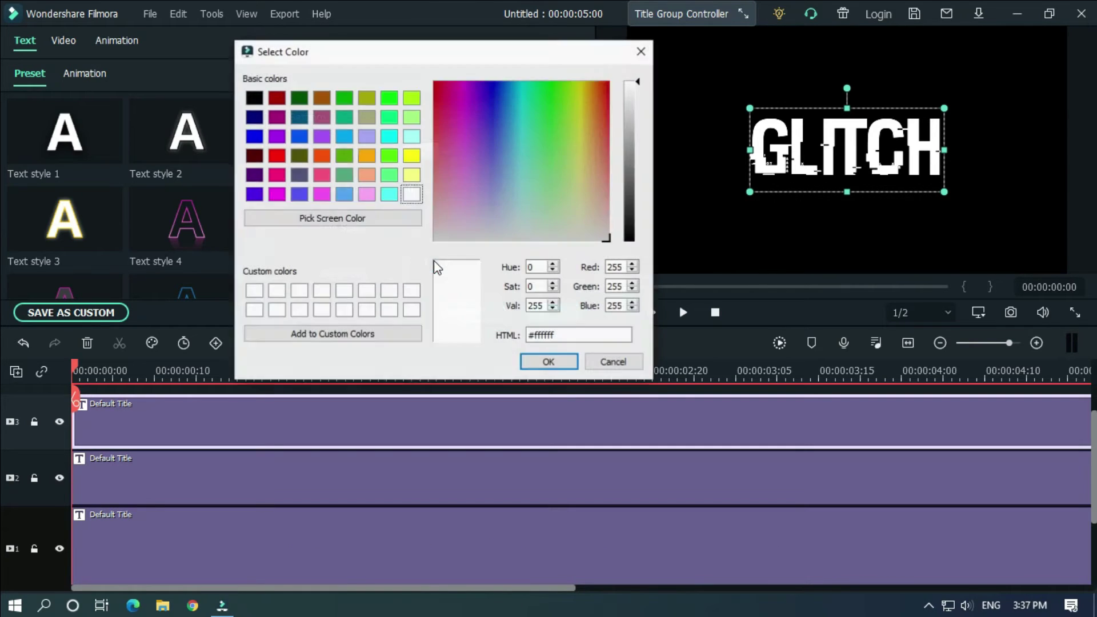
click(276, 156)
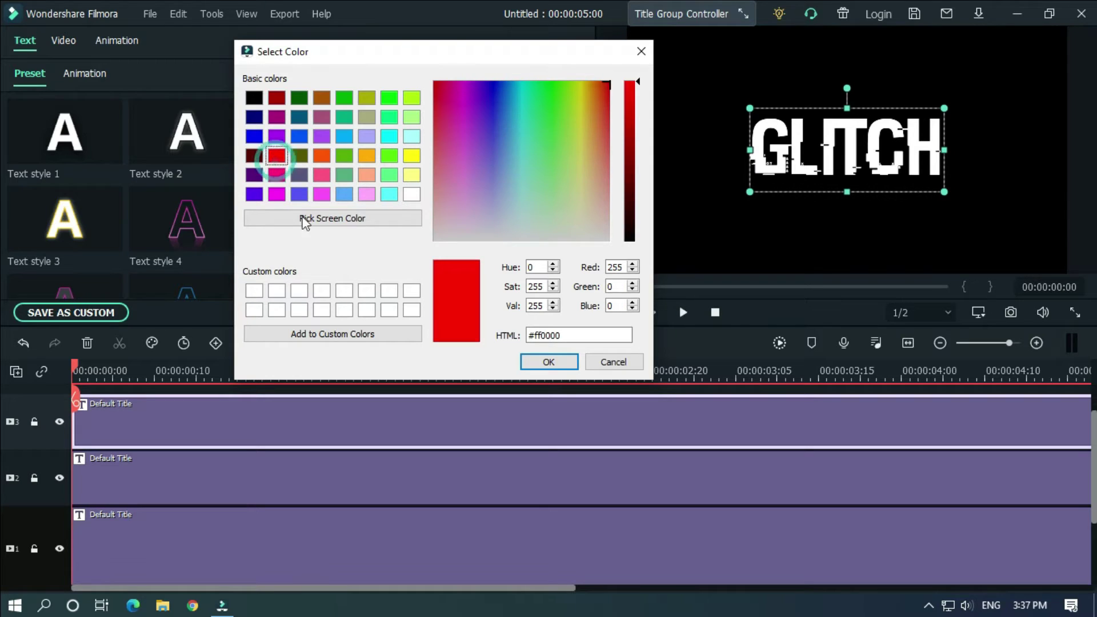
click(547, 362)
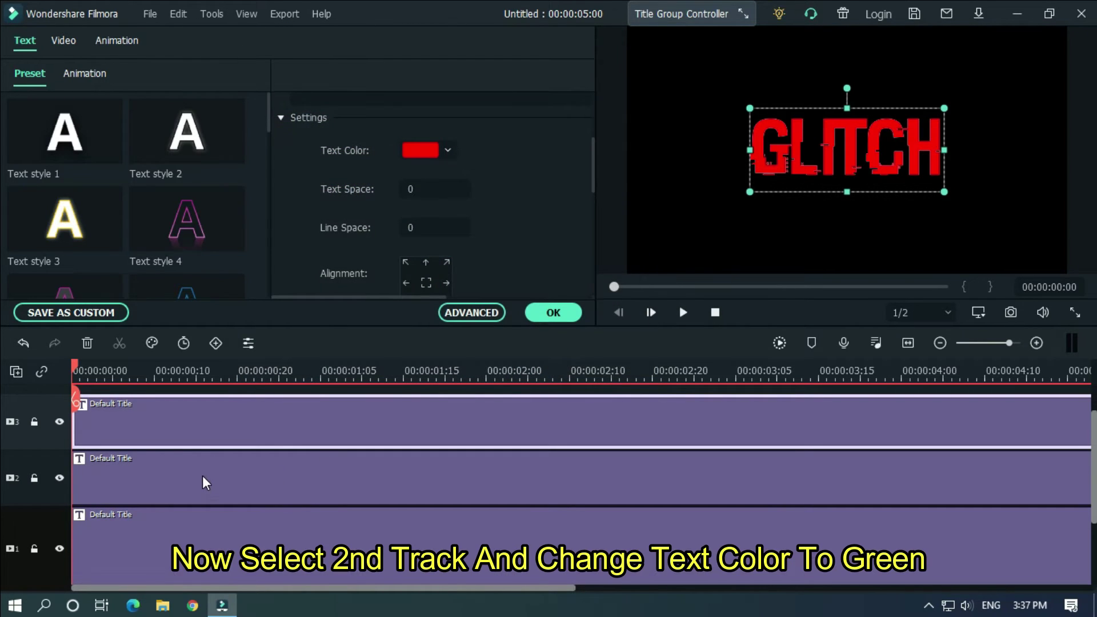
Make the track 2 GLITCH title's text green.
click(202, 475)
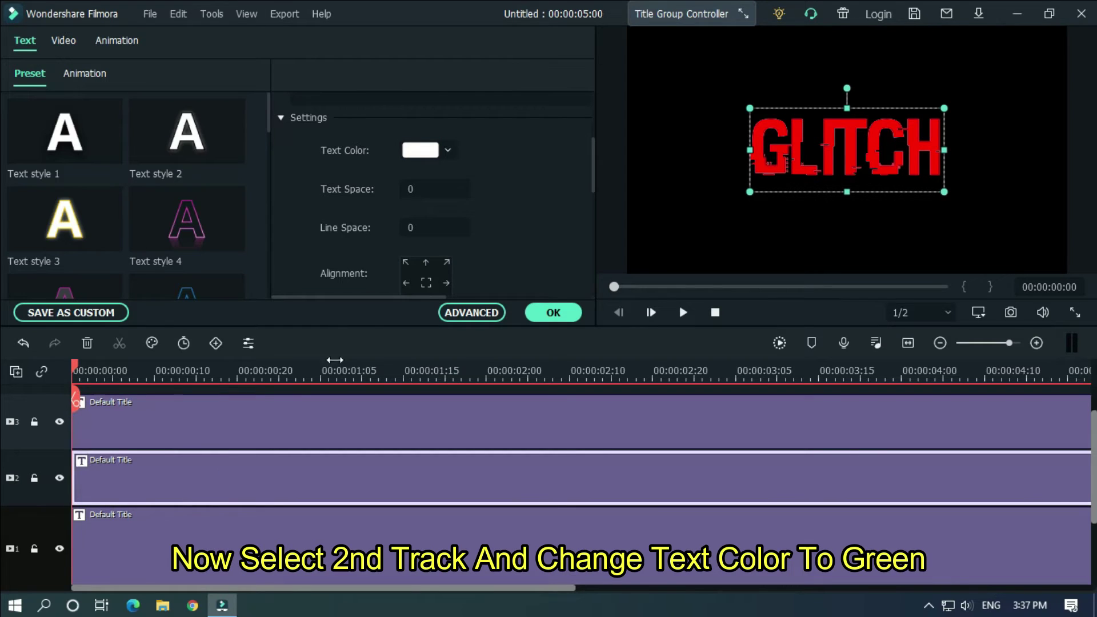
click(444, 151)
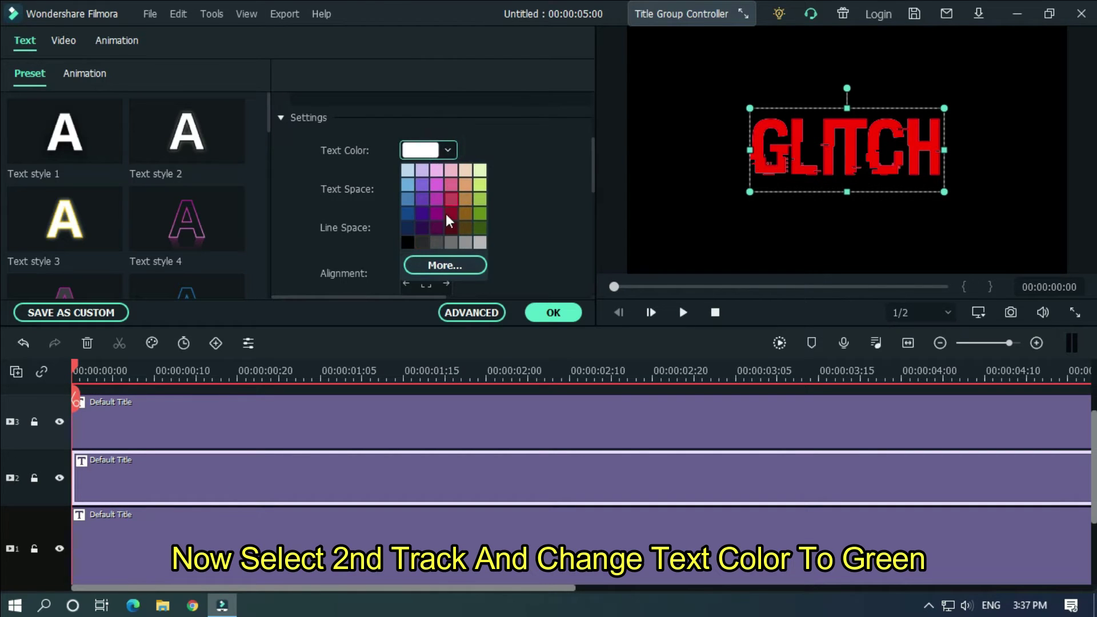
click(445, 264)
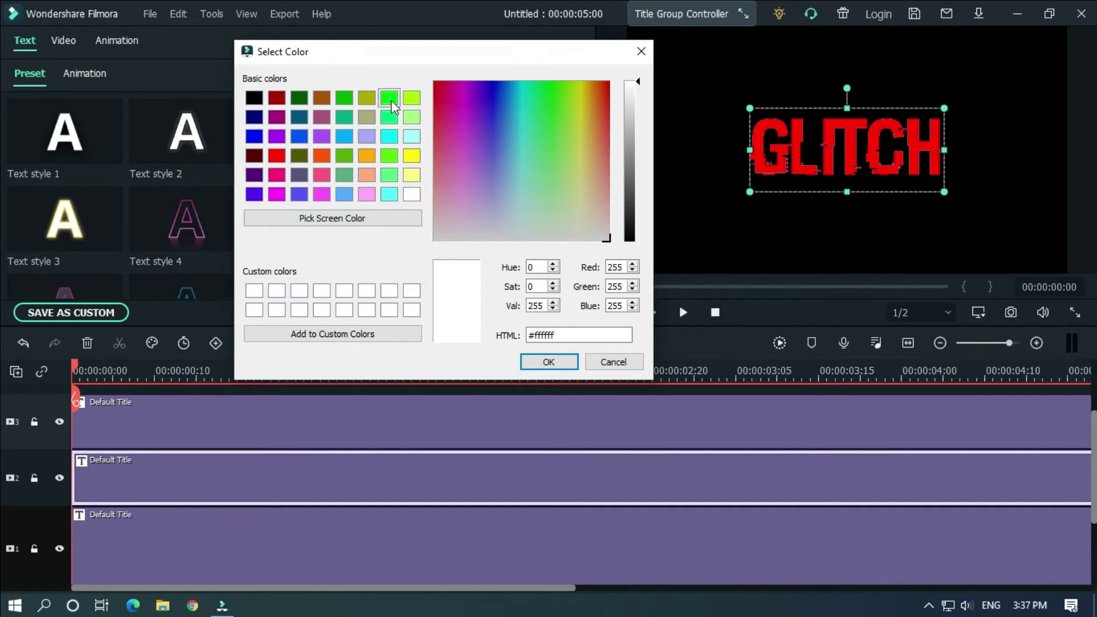
click(390, 98)
click(550, 362)
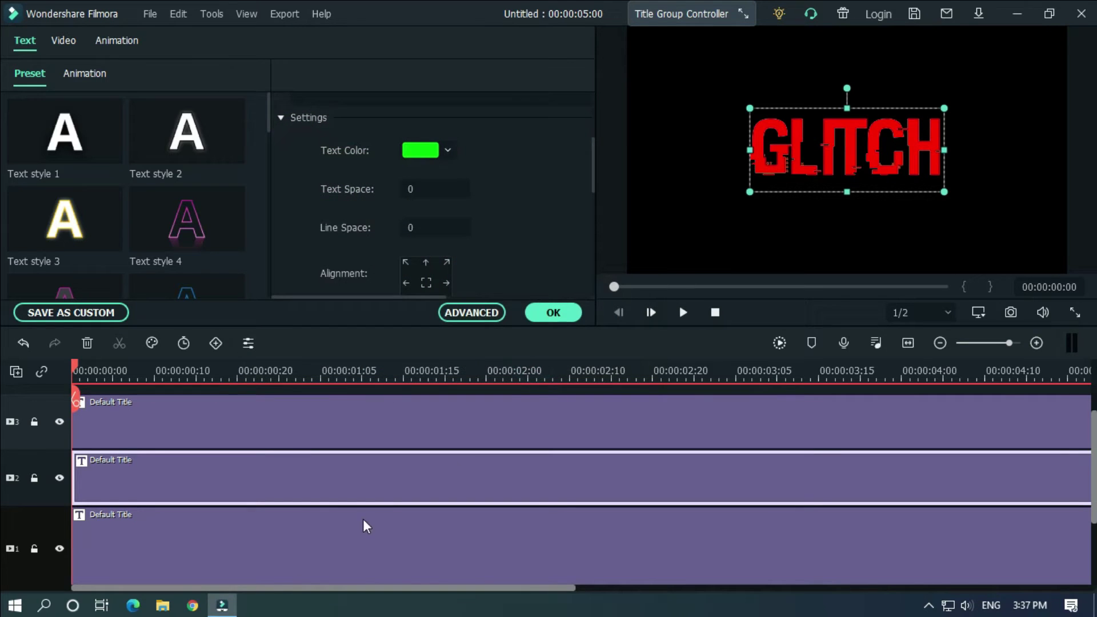
Make the bottom track 1 GLITCH title's text blue.
click(314, 537)
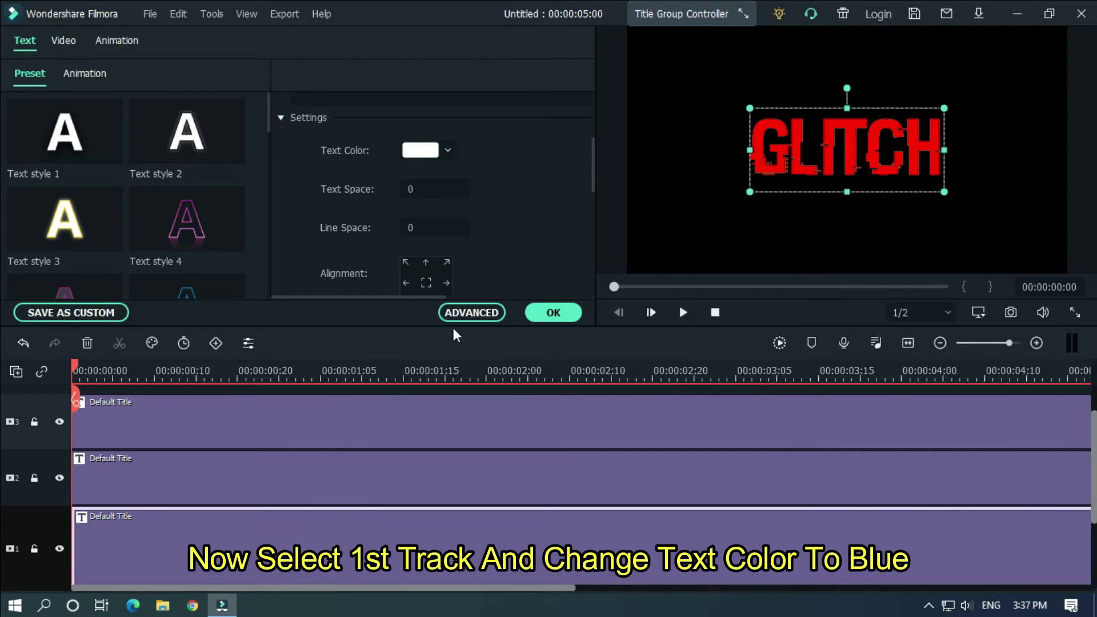
click(447, 150)
click(420, 266)
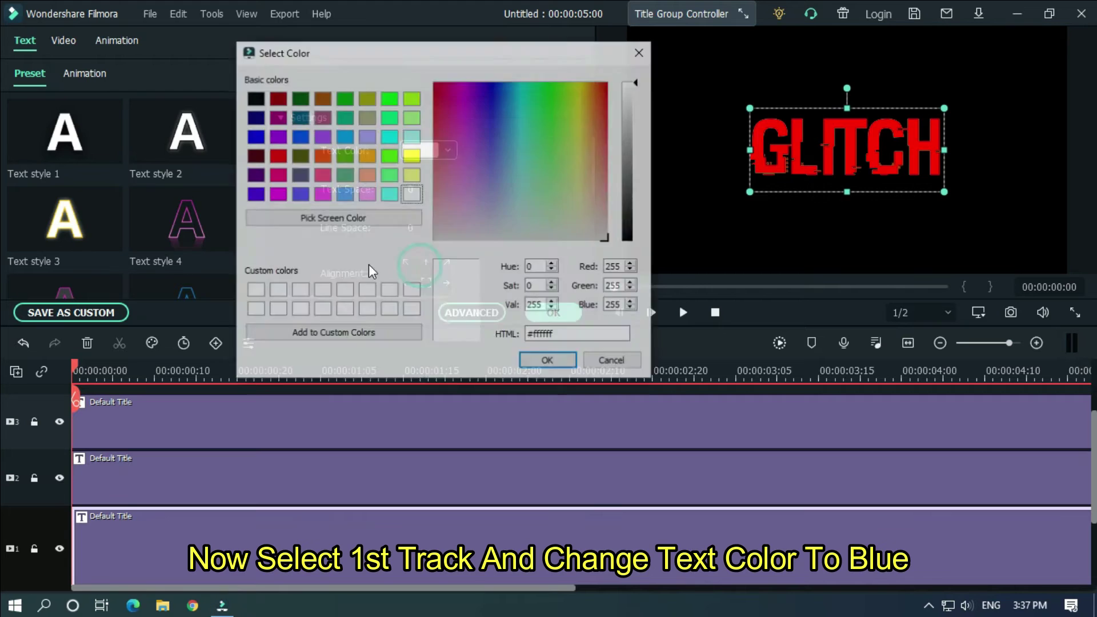
click(256, 135)
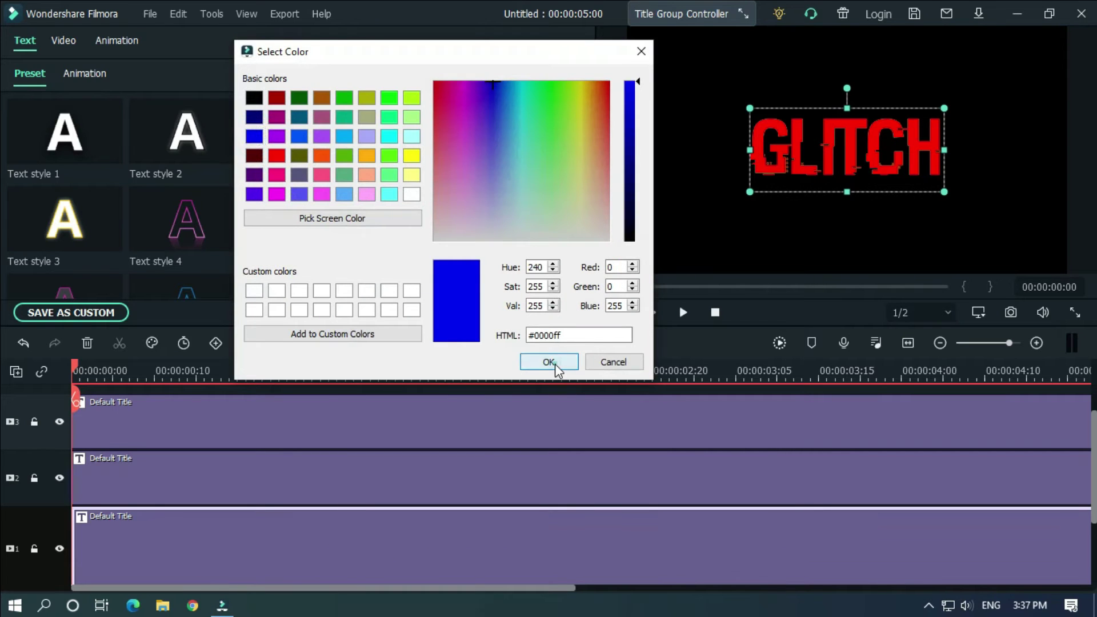
click(549, 362)
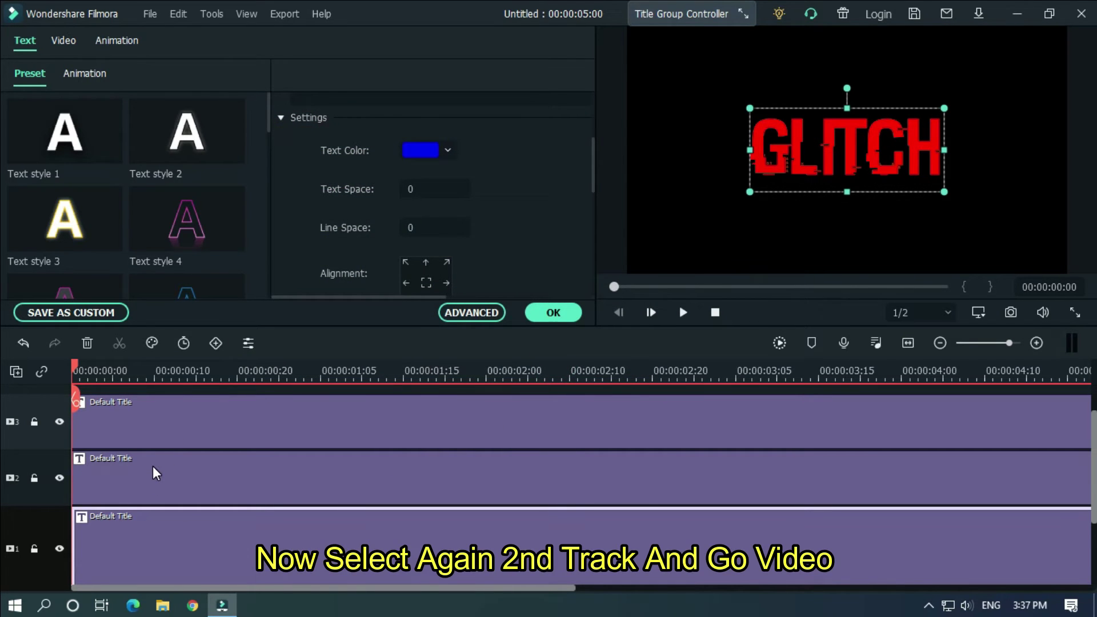
Set the green track 2 title's Compositing blending mode to Screen.
click(436, 474)
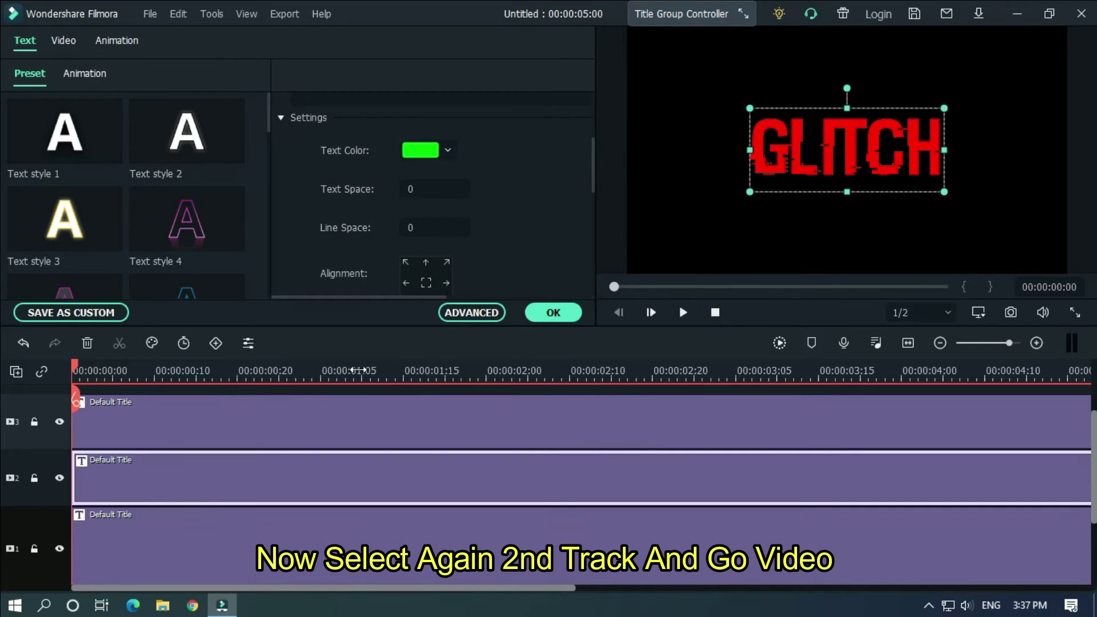
click(65, 42)
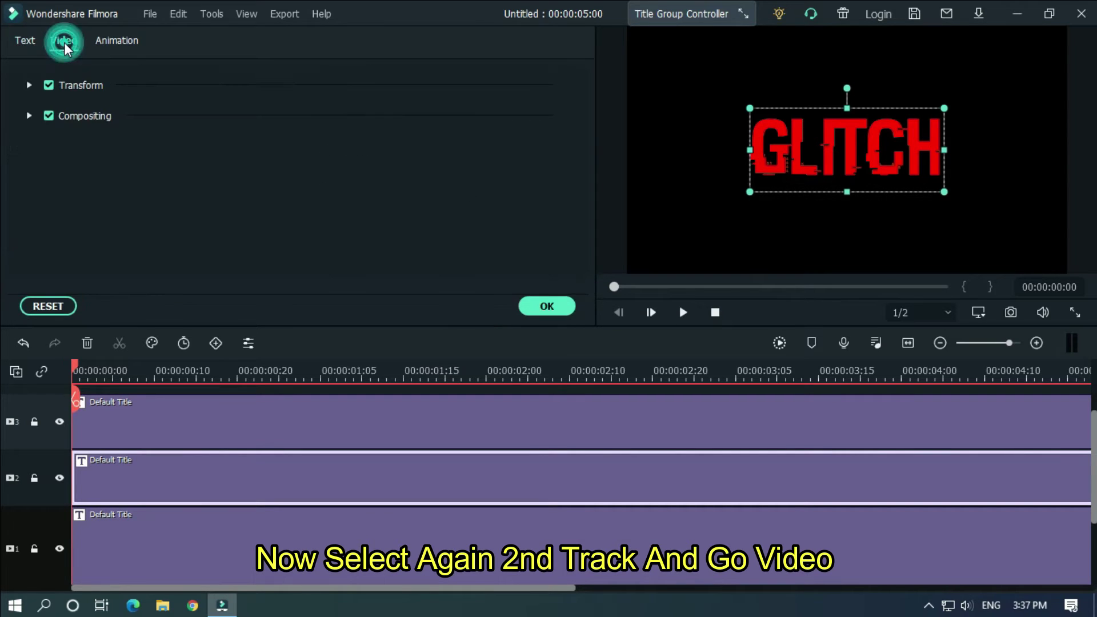
click(29, 116)
click(231, 160)
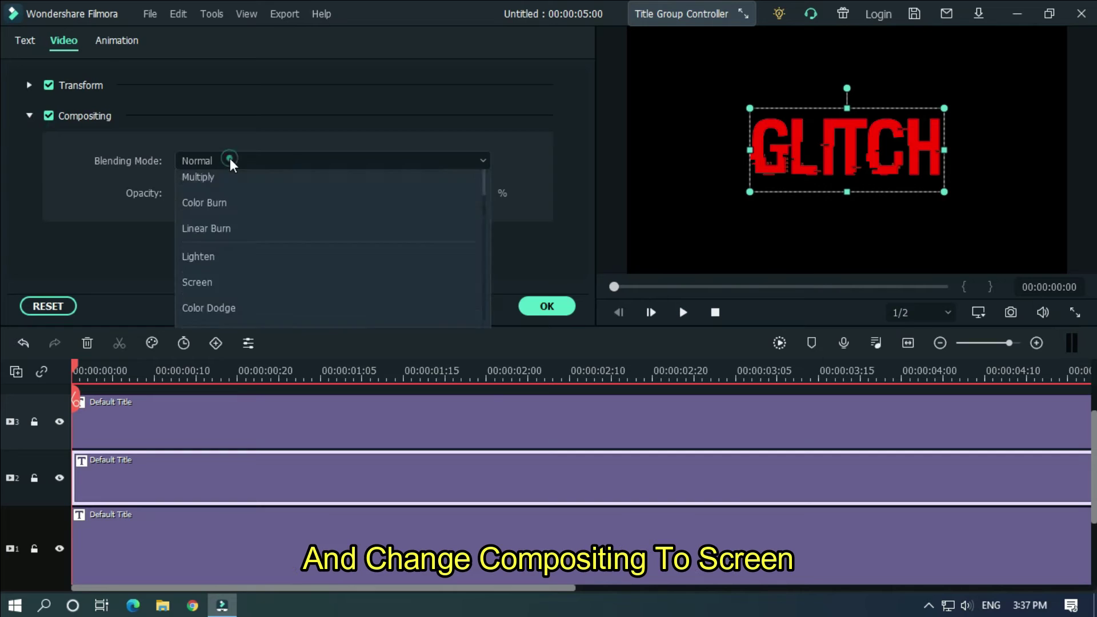
drag(487, 224, 487, 247)
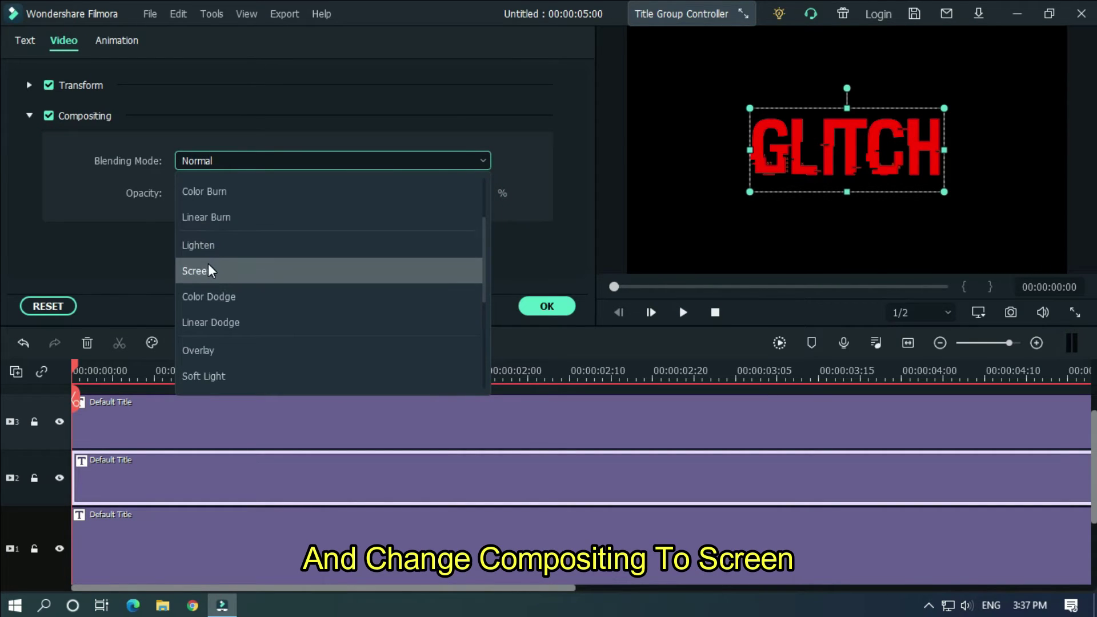
click(208, 270)
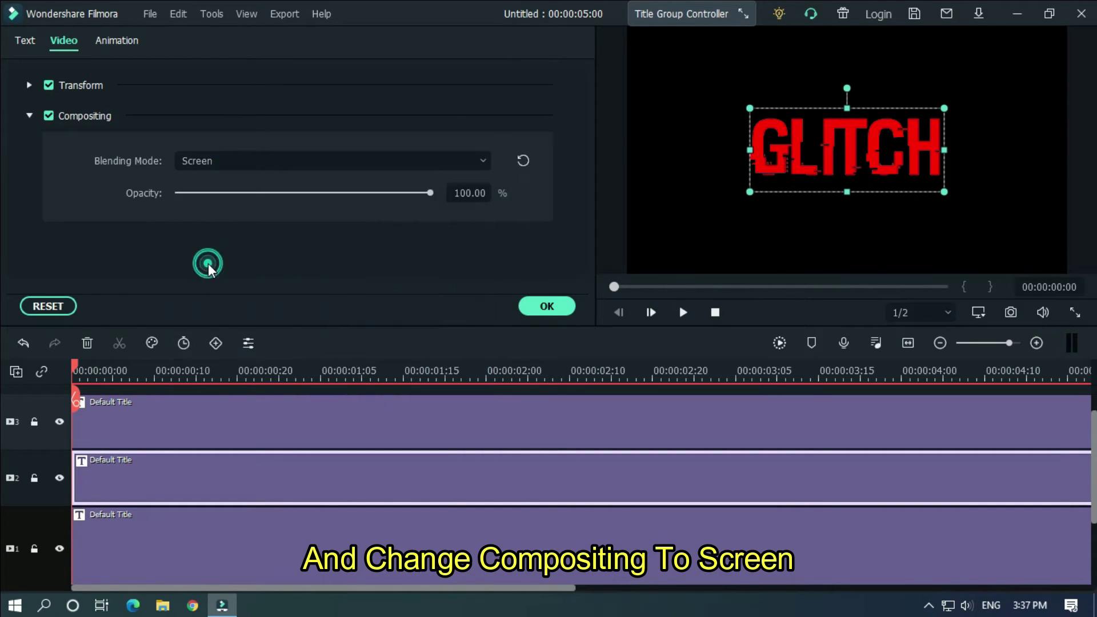
Set the top title layer's Compositing blending mode to Screen.
click(112, 431)
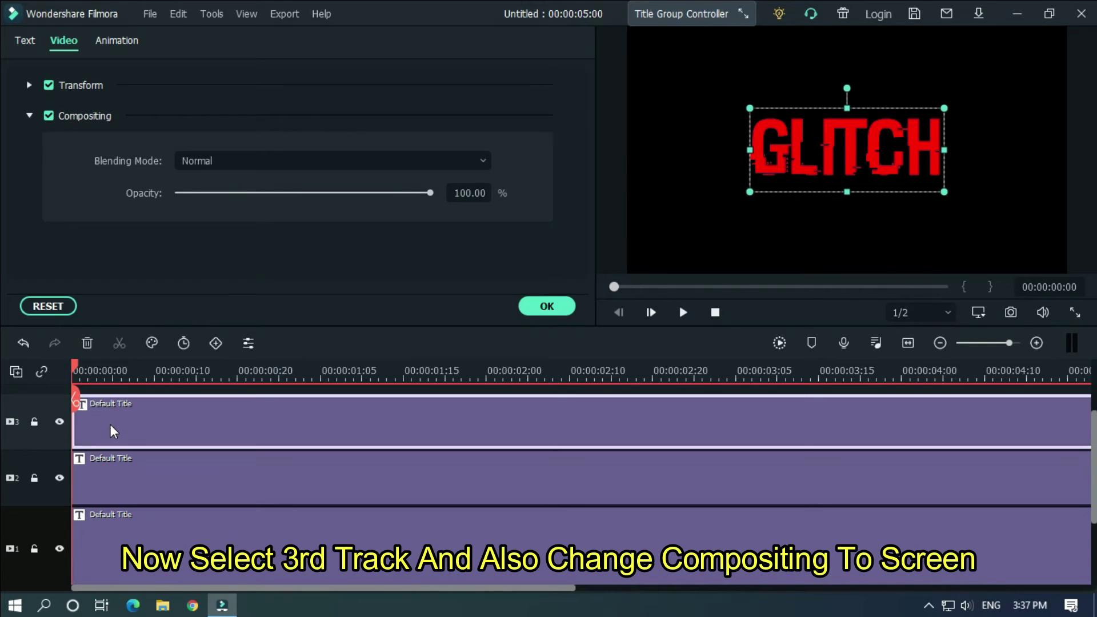
click(256, 162)
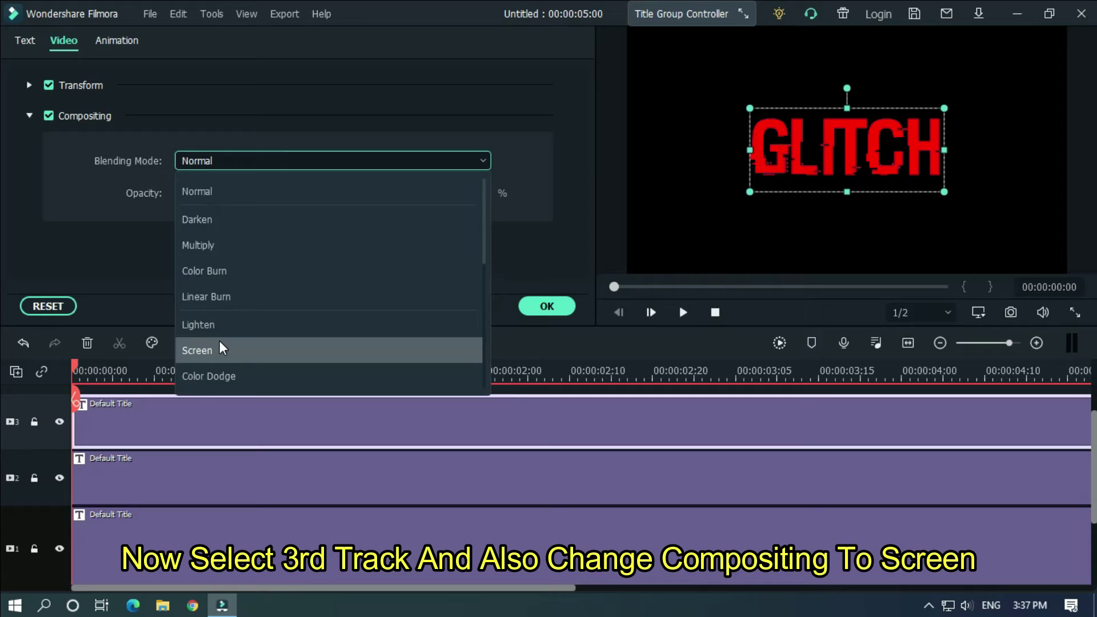
click(218, 344)
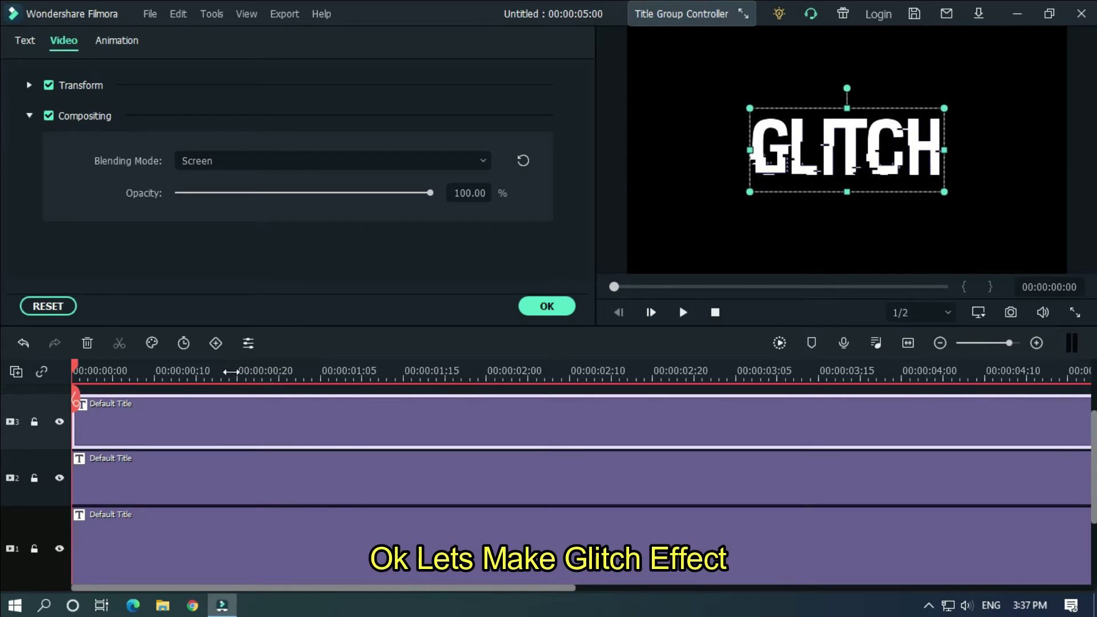
Move the playhead to frame 17 and close the title editor.
click(218, 372)
scroll(258, 429, up, 3)
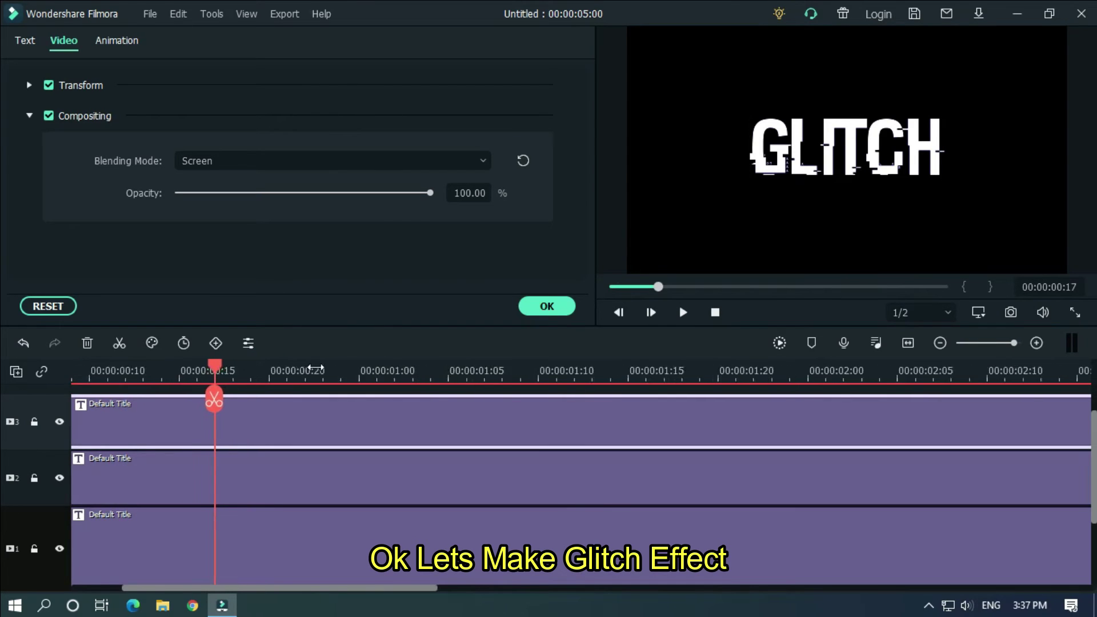
drag(273, 594, 249, 594)
click(547, 306)
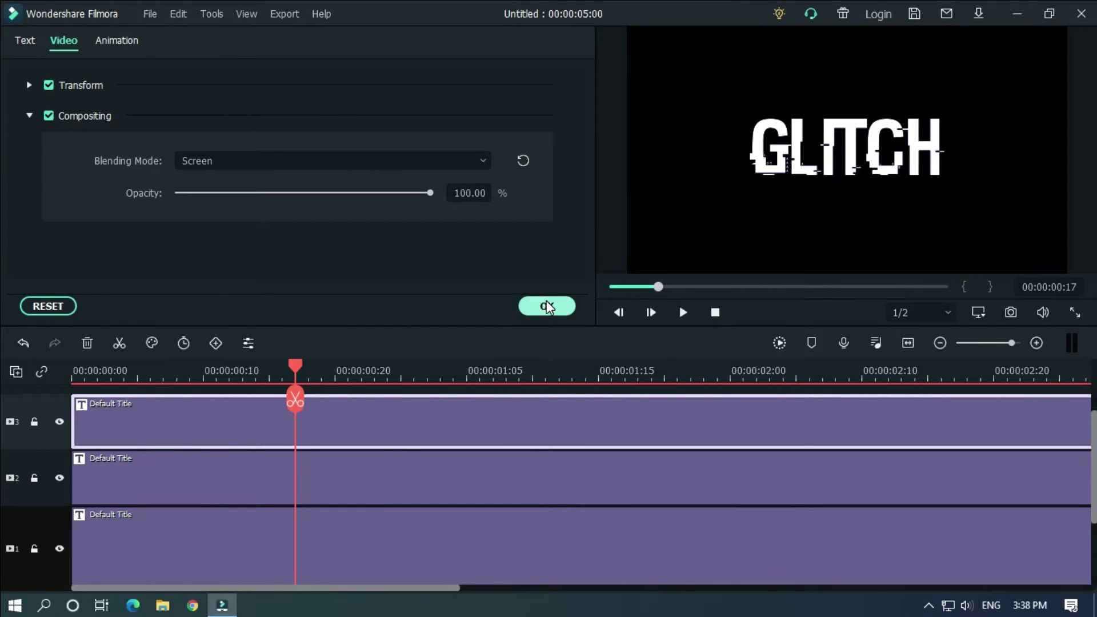
click(28, 47)
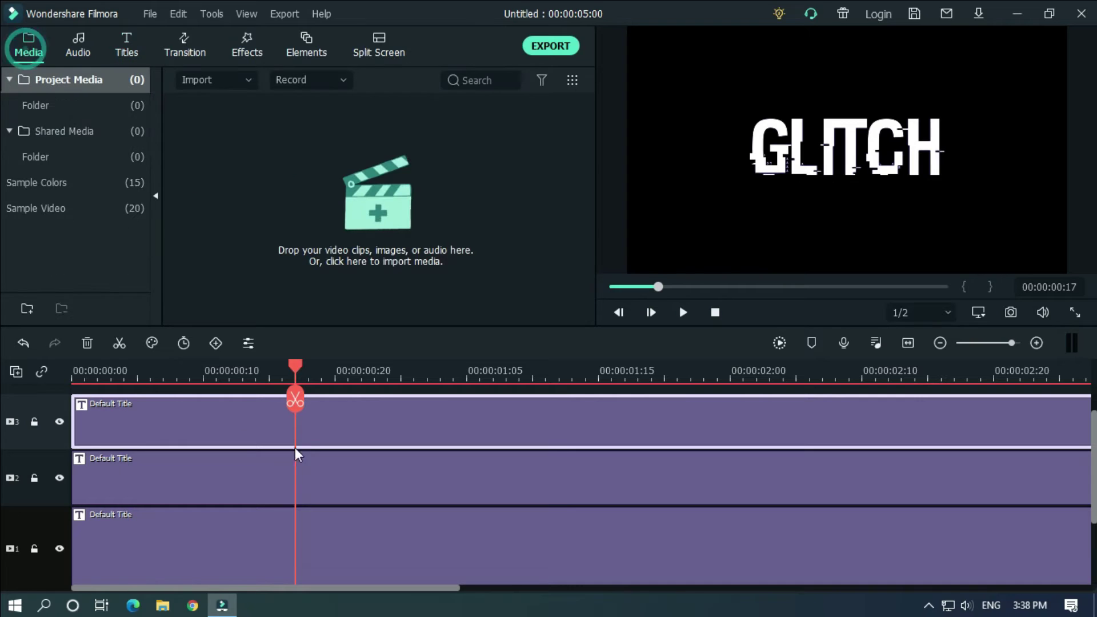
Add a custom animation keyframe on the top title at frame 17, then step a few frames forward.
double_click(334, 416)
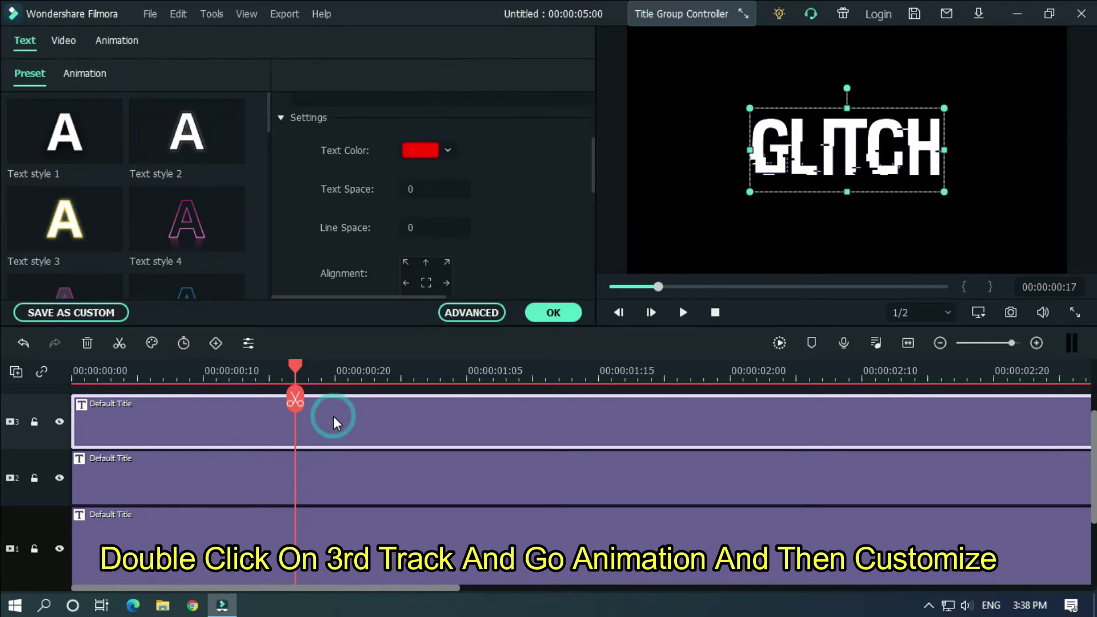
click(109, 45)
click(90, 73)
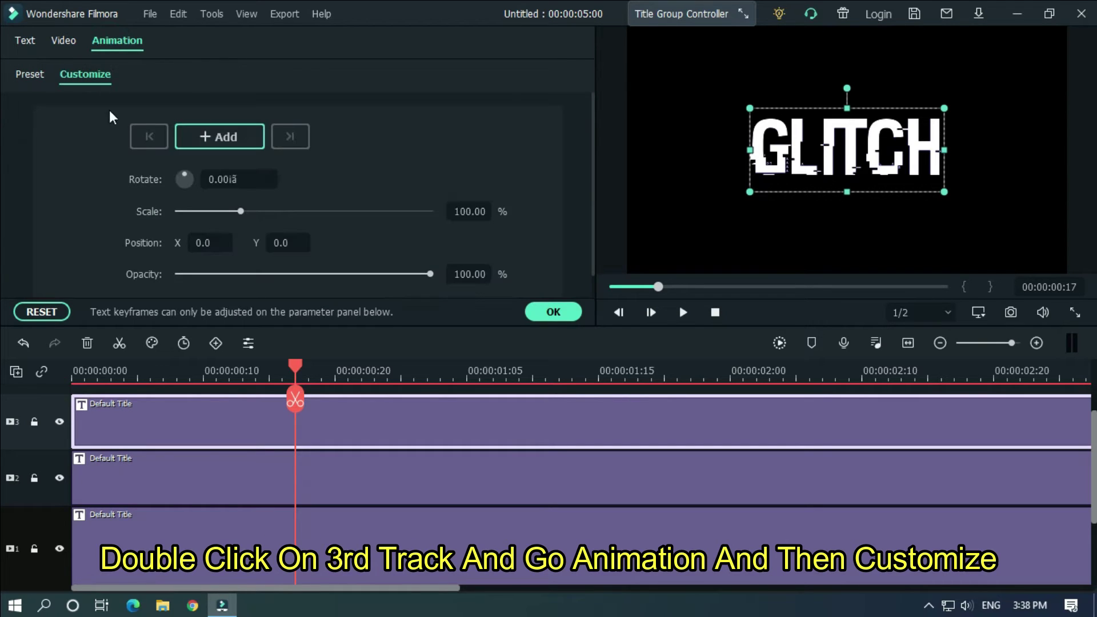
click(224, 138)
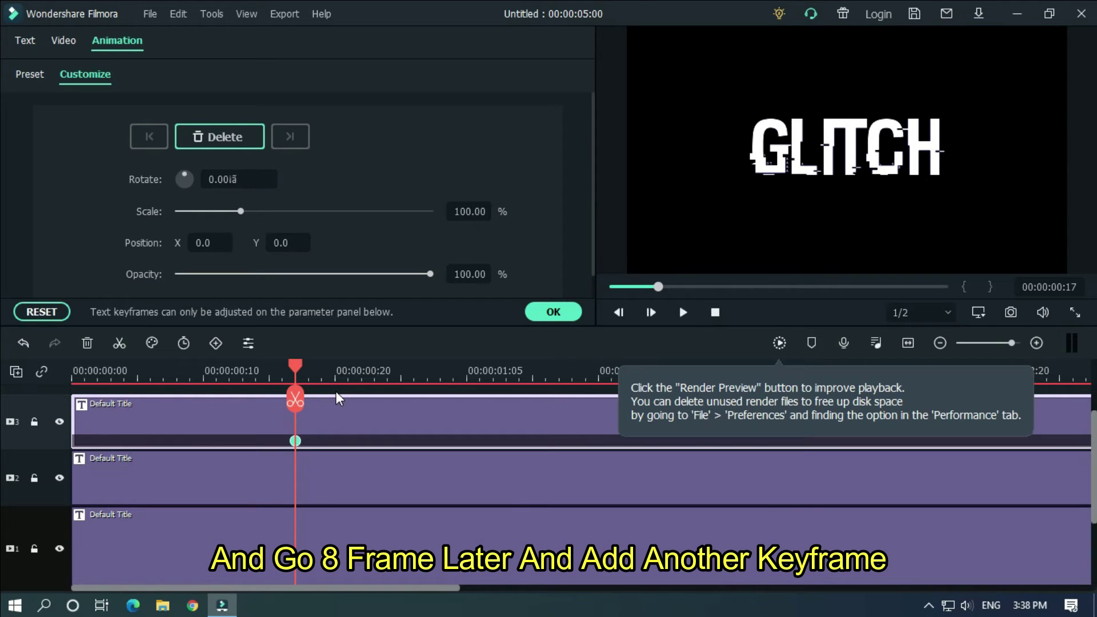
key(Right)
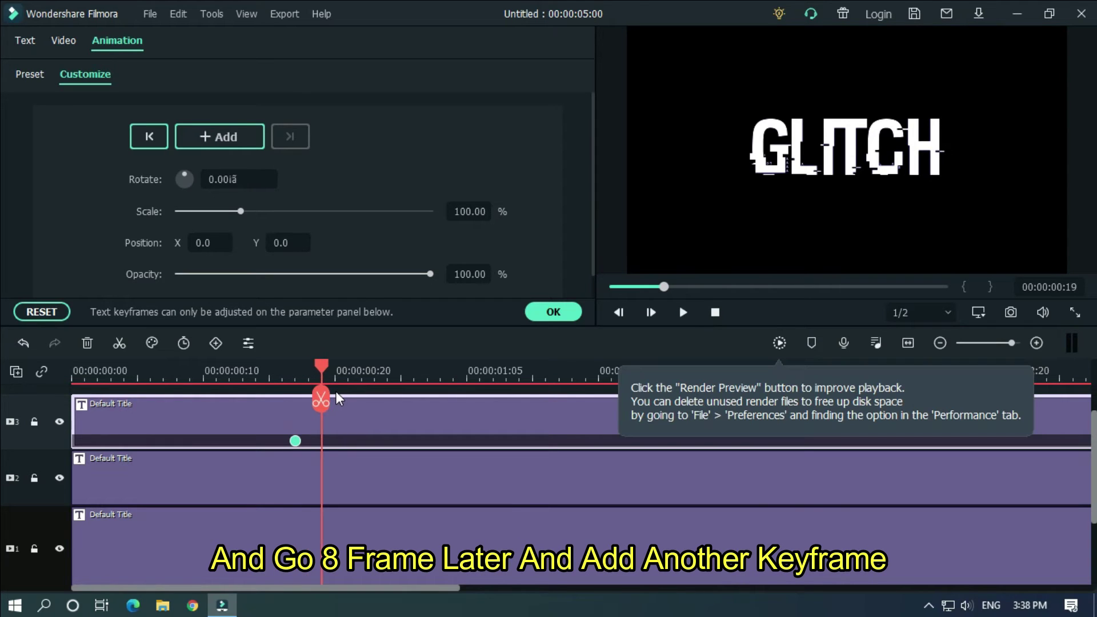
key(Right)
key(Right)
key(Right)
key(Right)
key(Right)
key(Right)
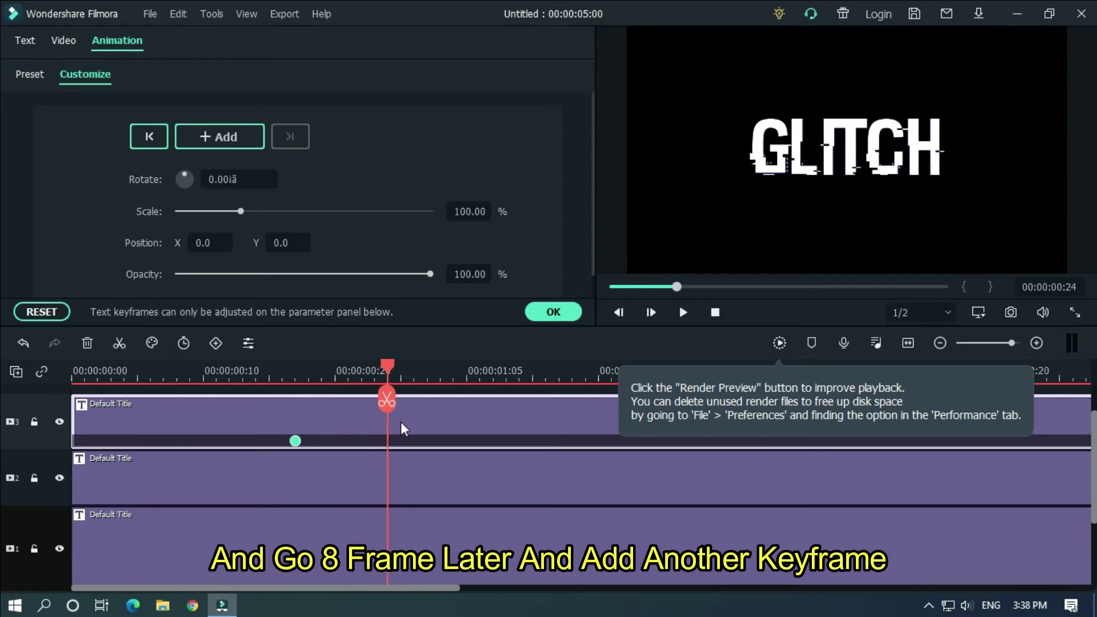
key(Right)
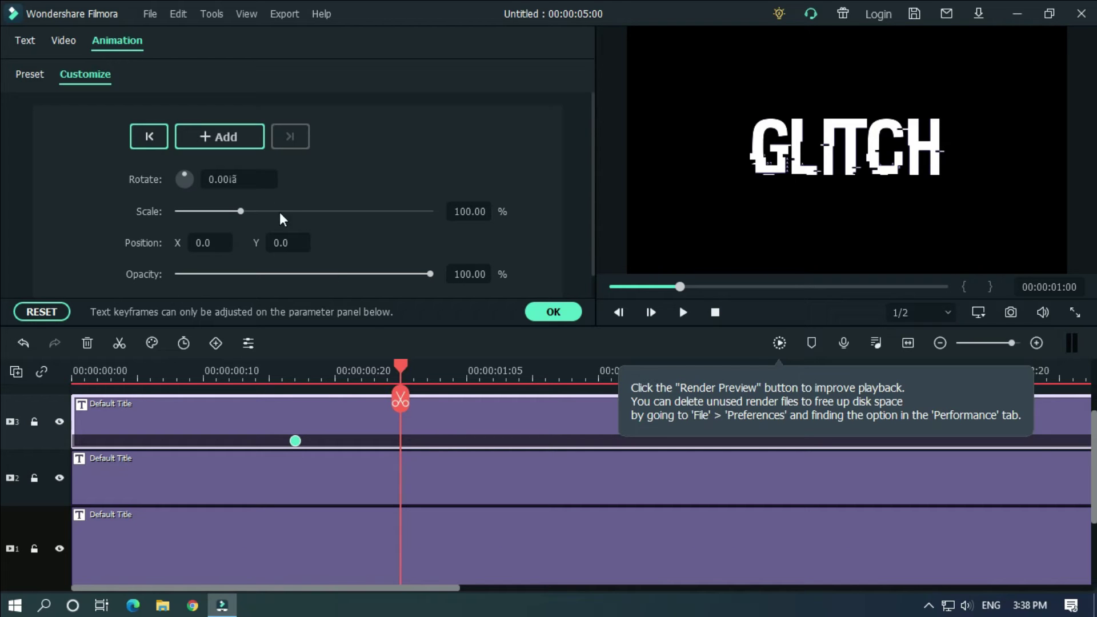
Keyframe the top title at 00:00:01:00 and at frame 21 with Position X 6.
click(229, 138)
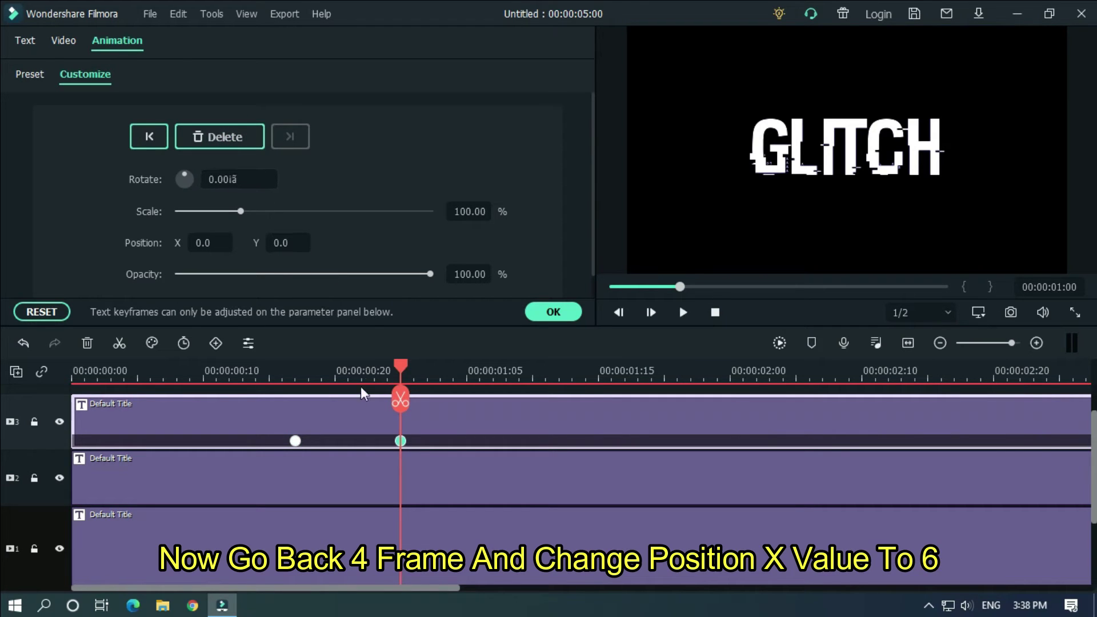
key(Left)
key(Left)
key(Left)
key(Left)
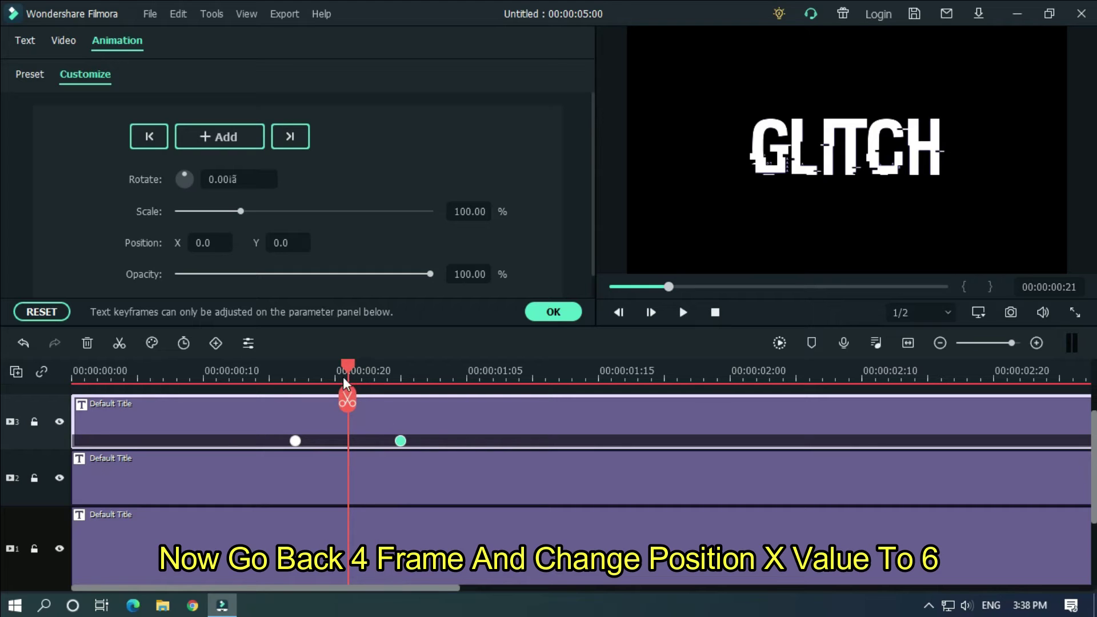
click(202, 243)
text(6)
key(Return)
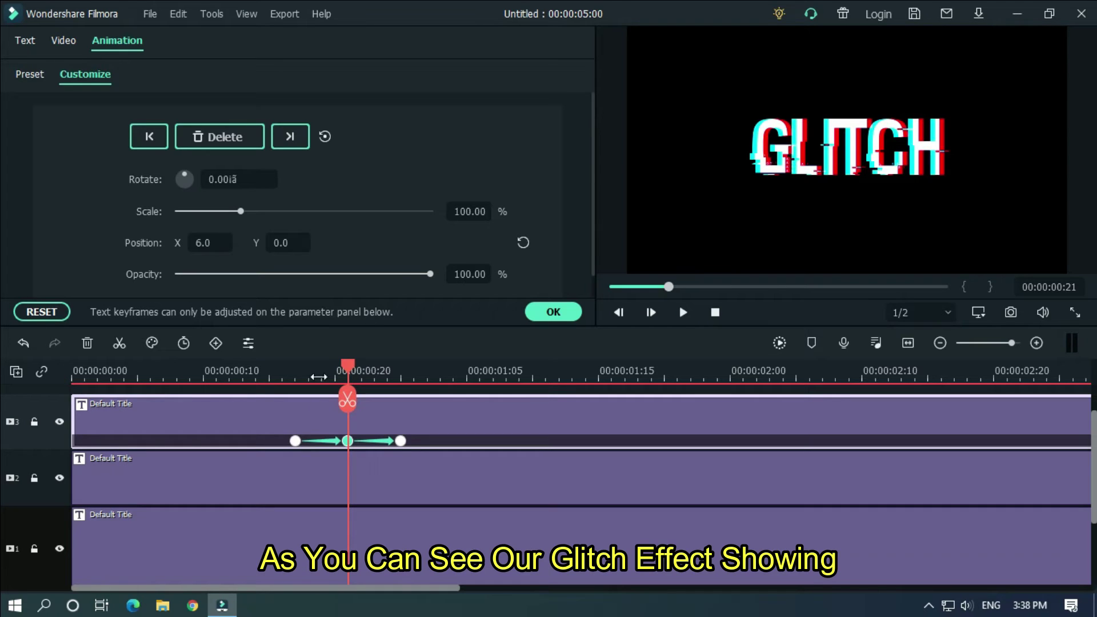
Play back the colour-split jitter, then move the playhead to frame 19.
click(218, 366)
key(space)
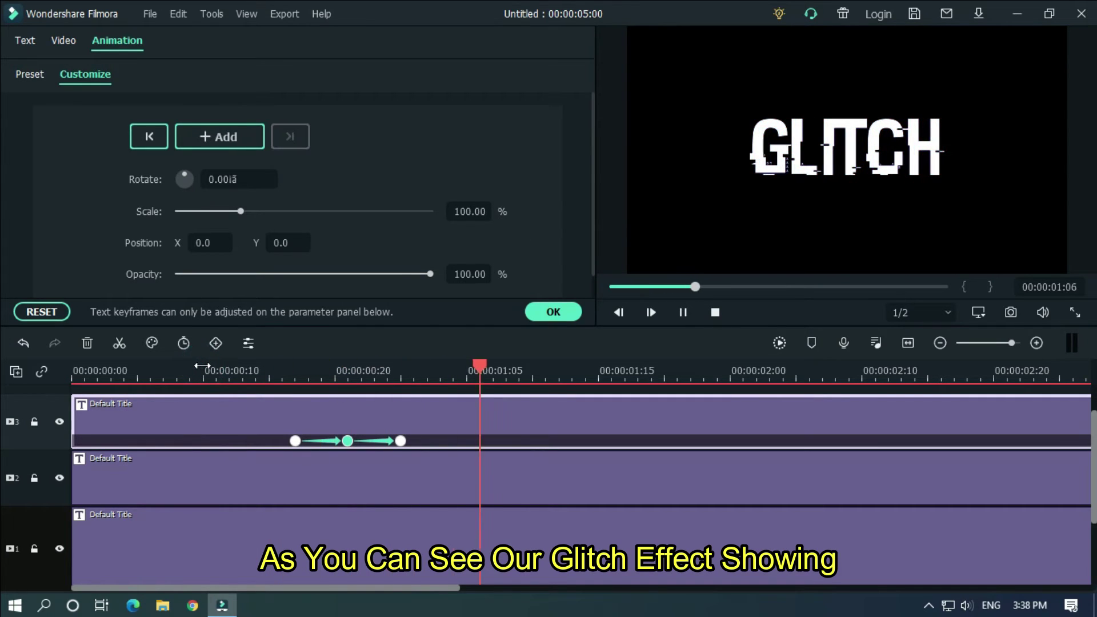
key(space)
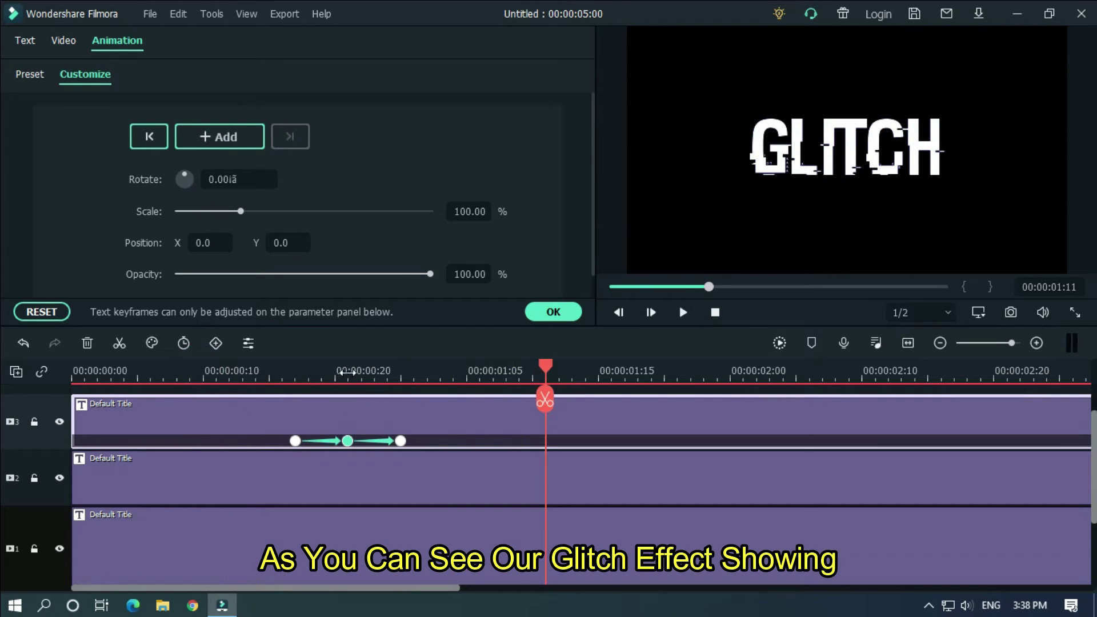
click(351, 372)
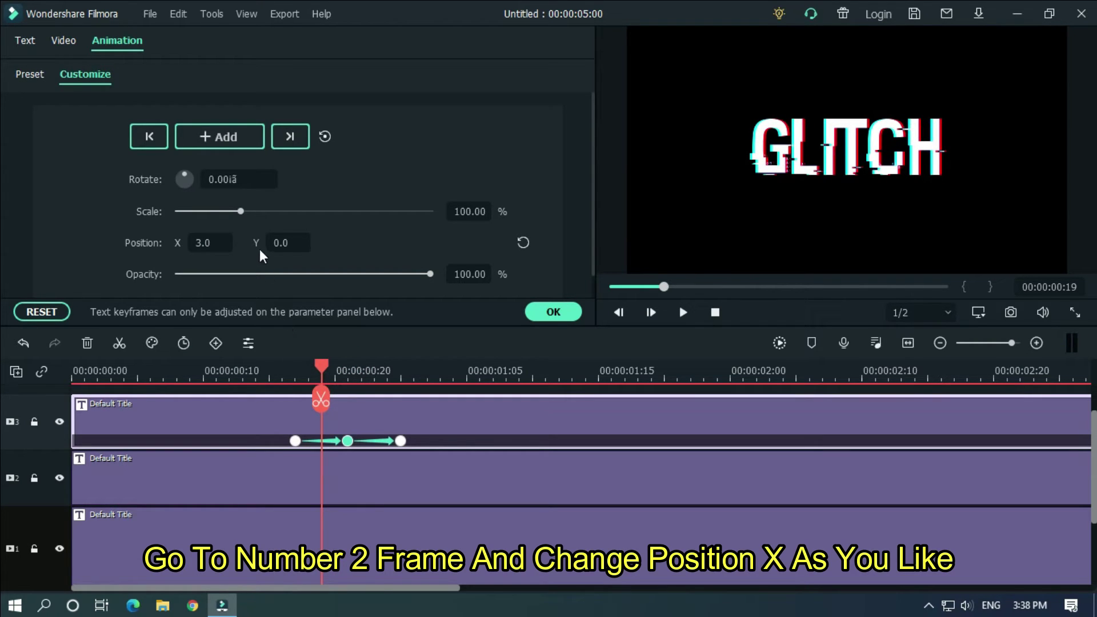
Key the top title at X -7 at frame 19 and X 7.0 at 00:00:00:23.
drag(207, 242, 172, 243)
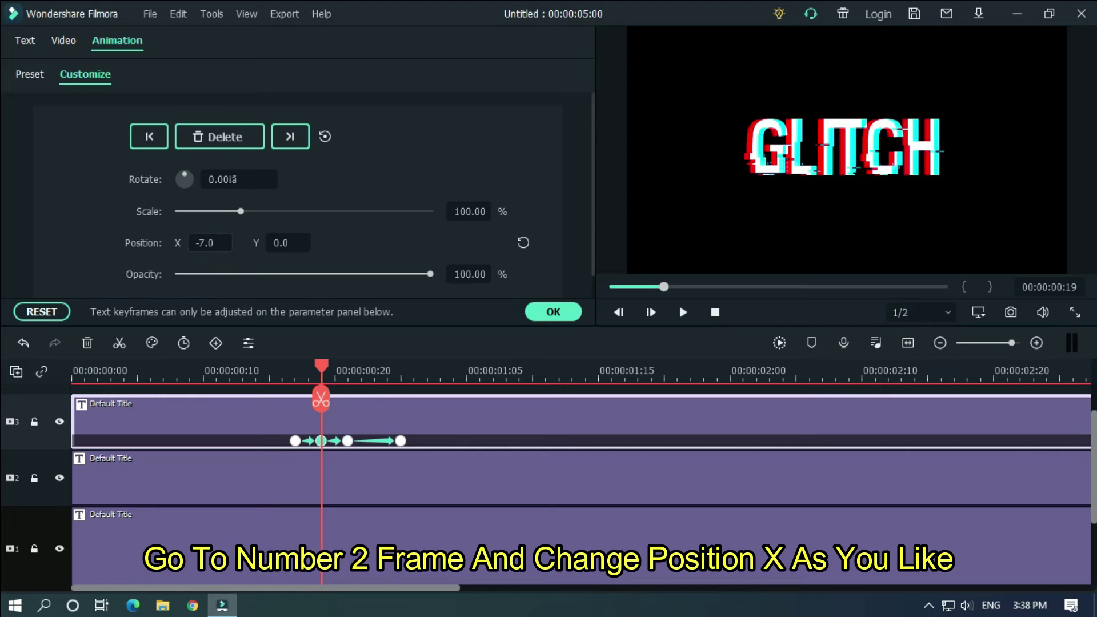
click(375, 372)
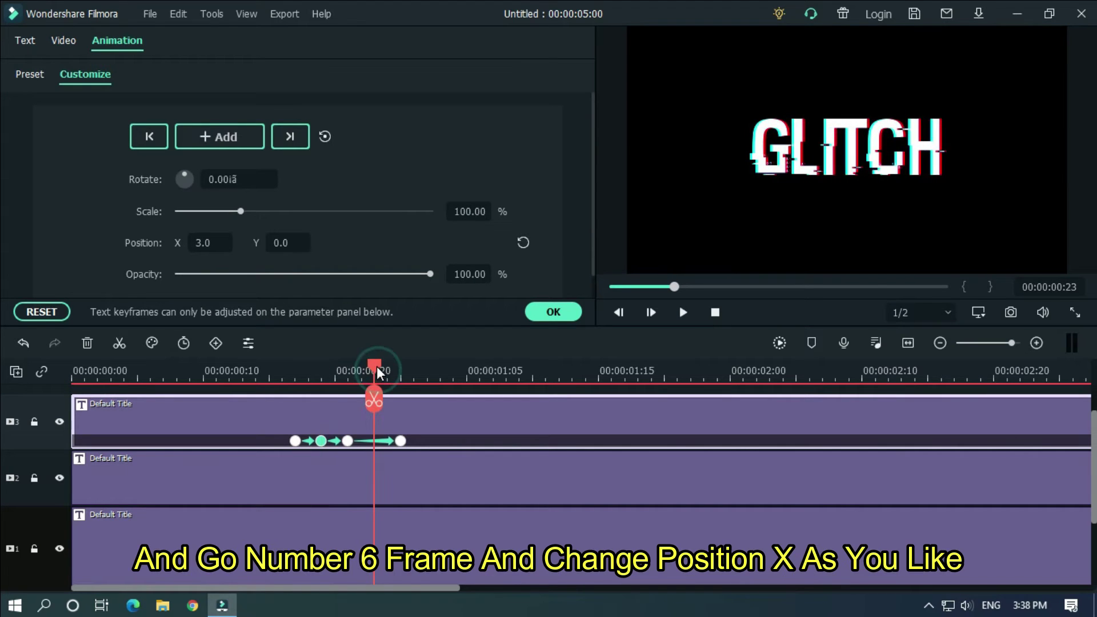
drag(197, 247, 223, 247)
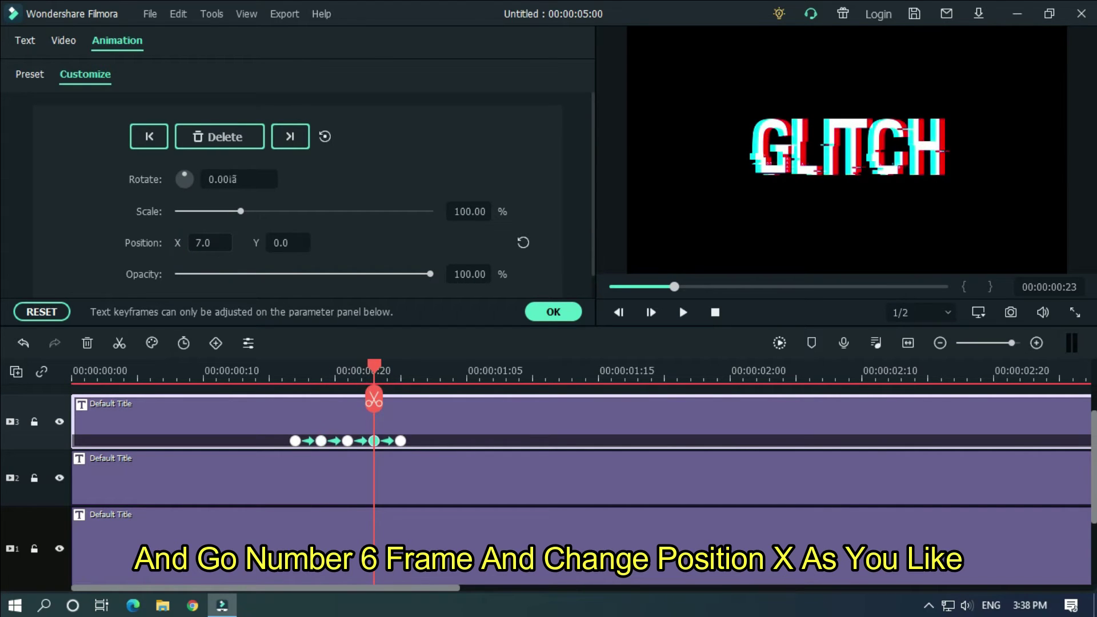
Replay the jitter animation from just before the keyframes.
click(251, 371)
key(space)
key(space)
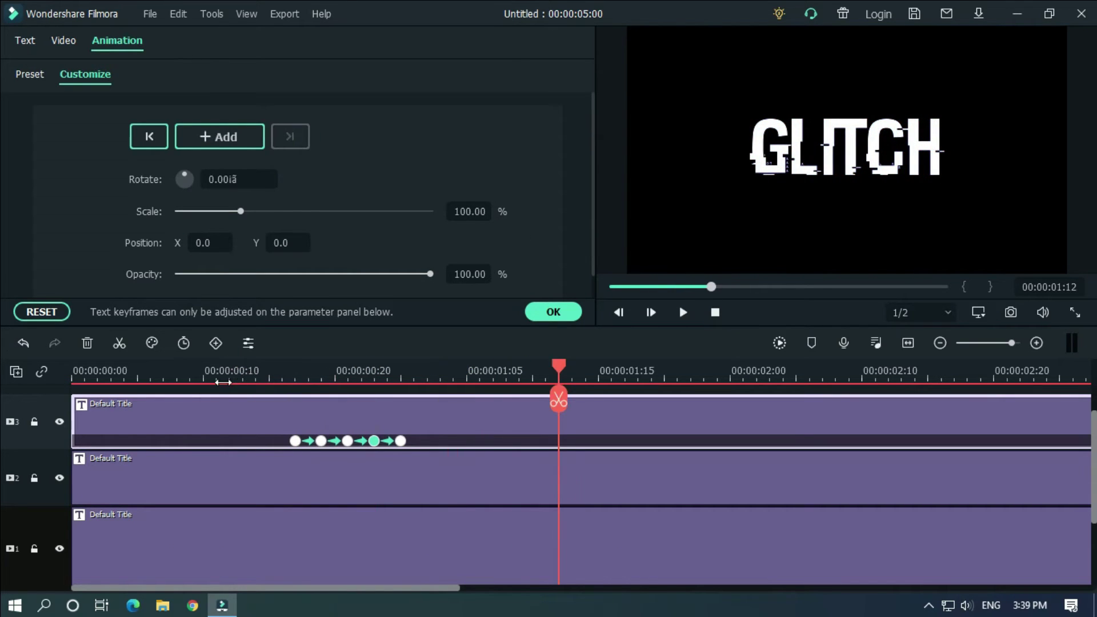
click(262, 371)
key(space)
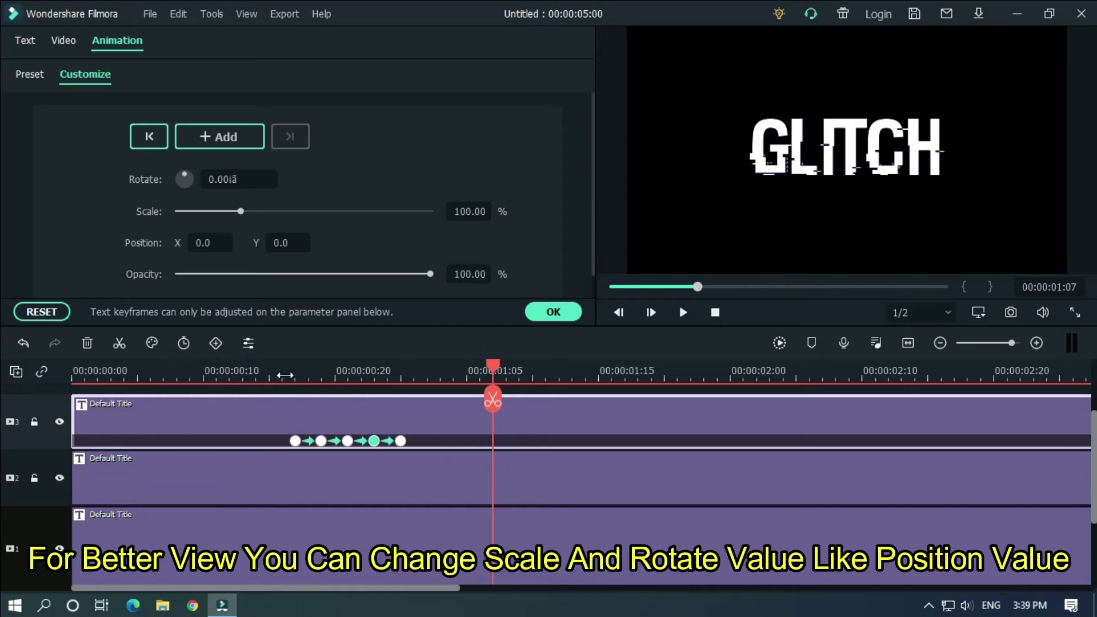
click(283, 372)
key(space)
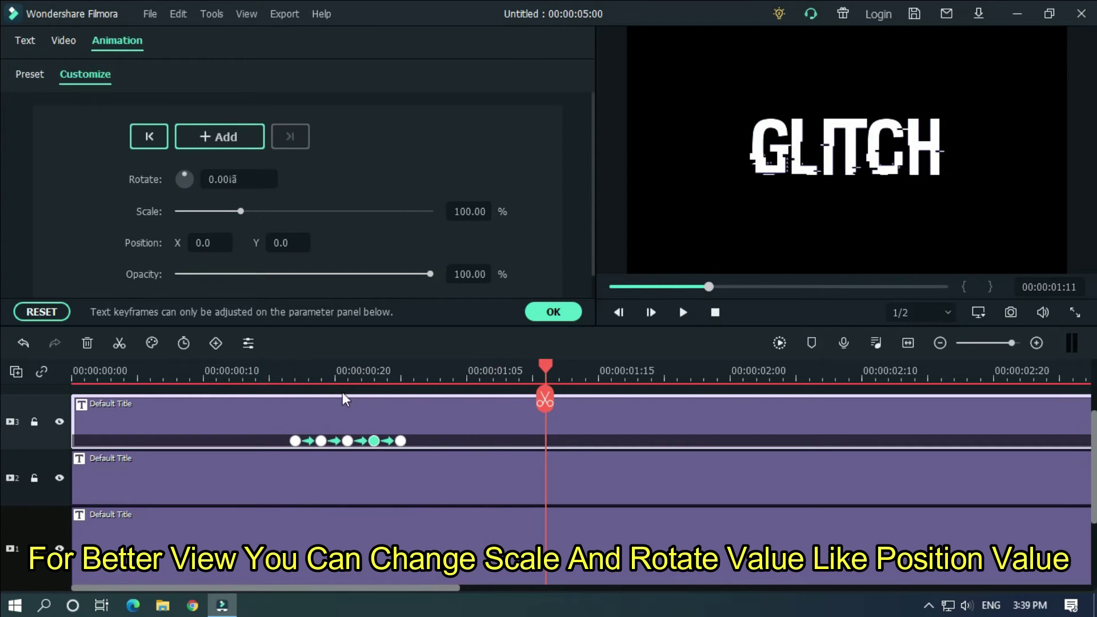
Scale the top title 102% at 00:00:00:21, 98% at 00:00:00:19, 101% at 00:00:00:23.
click(348, 373)
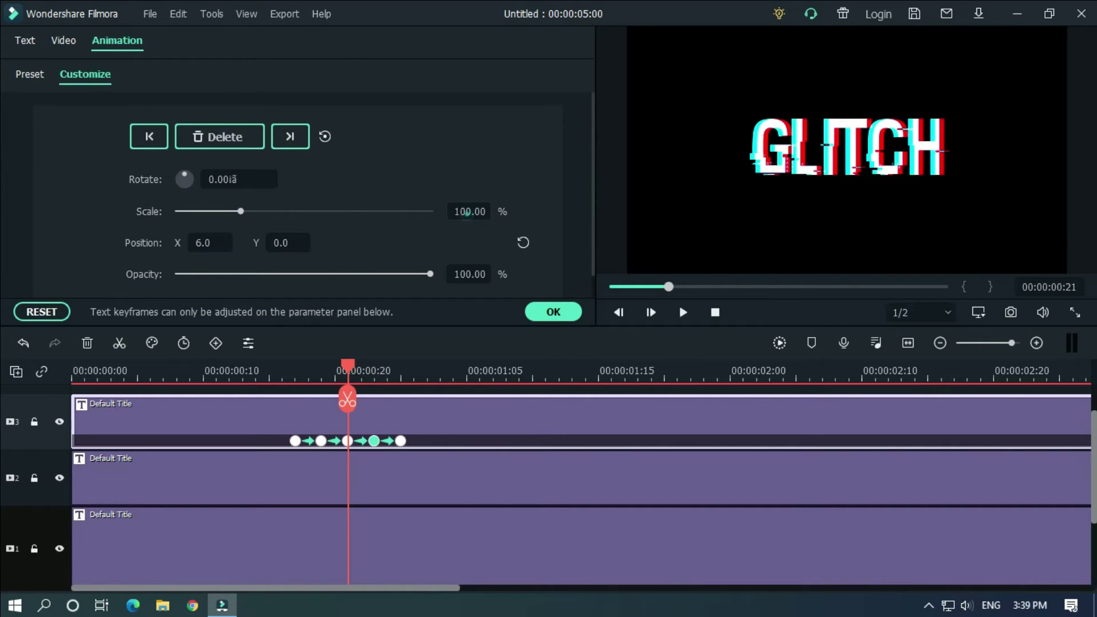
scroll(467, 213, up, 1)
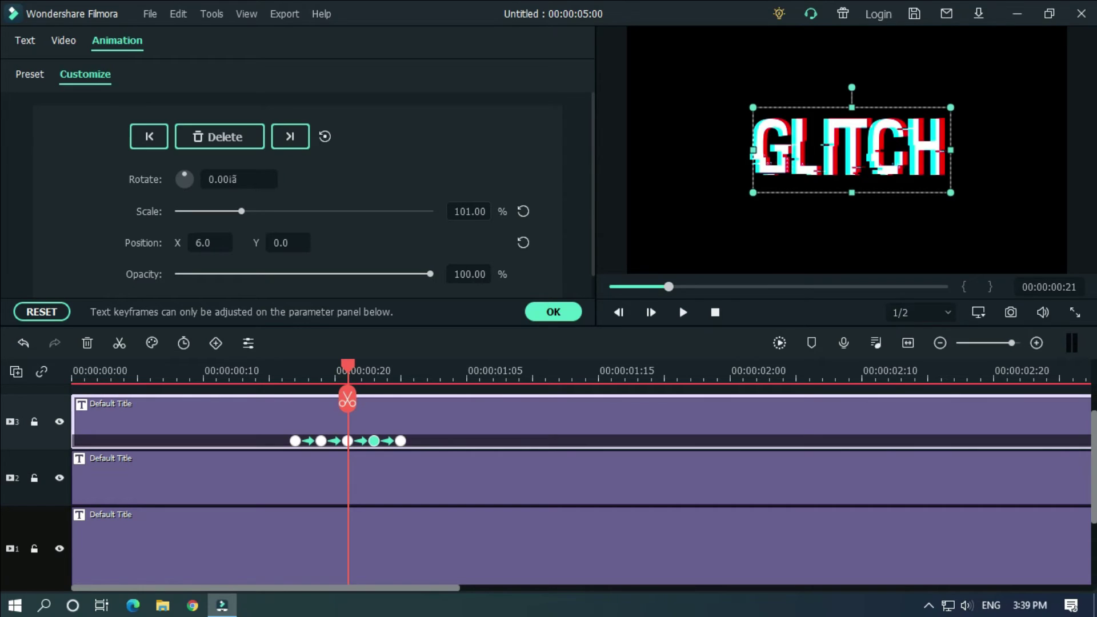
drag(951, 107, 952, 107)
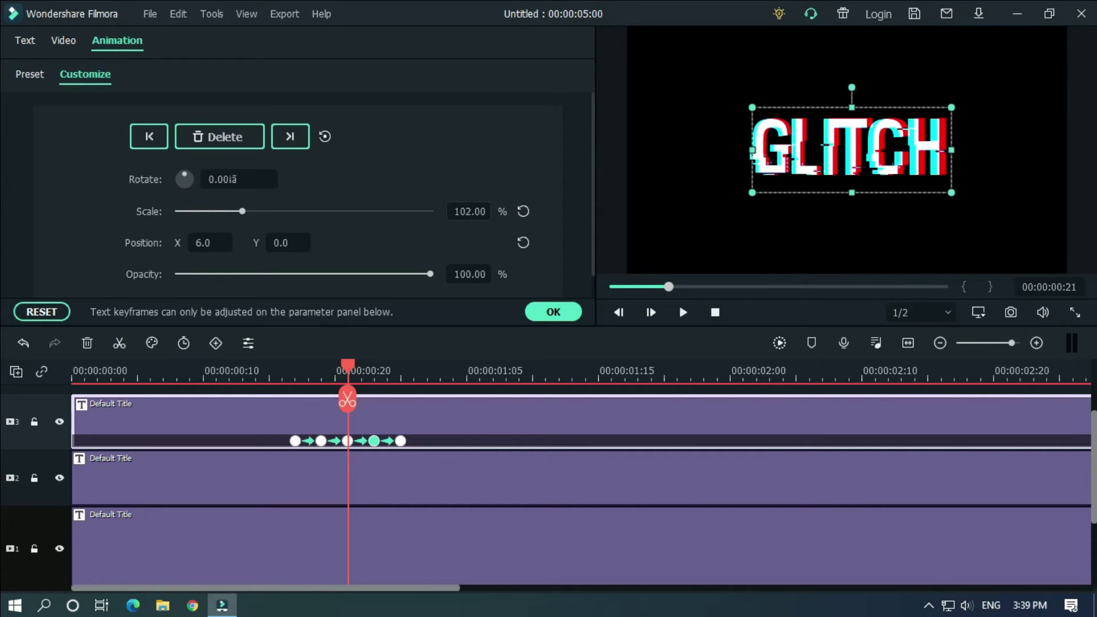
drag(349, 368, 331, 371)
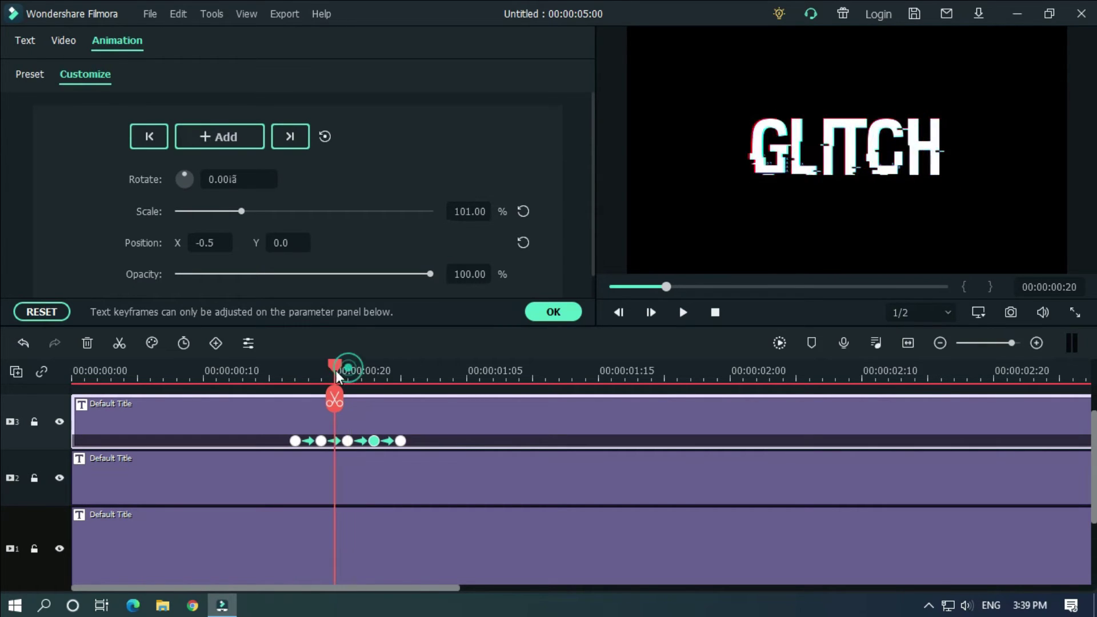
scroll(469, 212, down, 2)
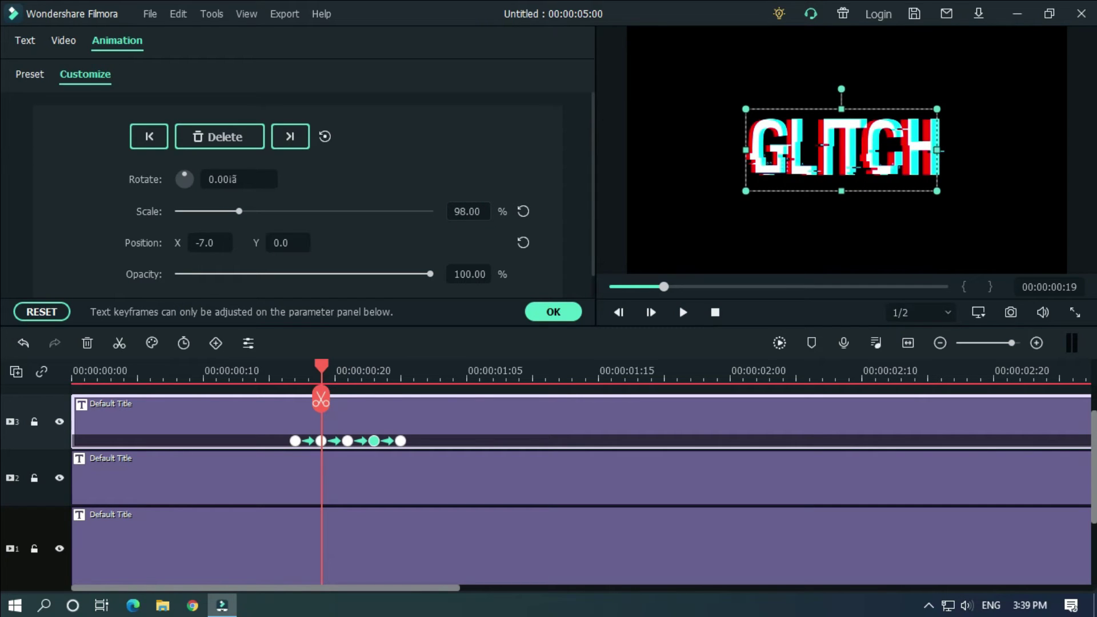
scroll(469, 212, up, 1)
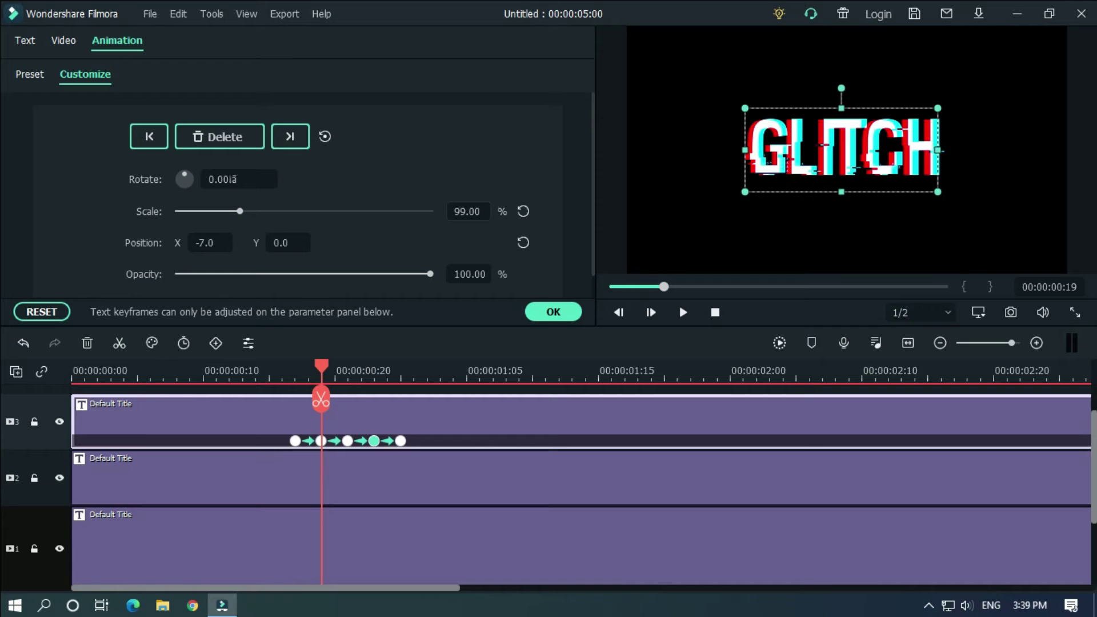
scroll(468, 212, down, 1)
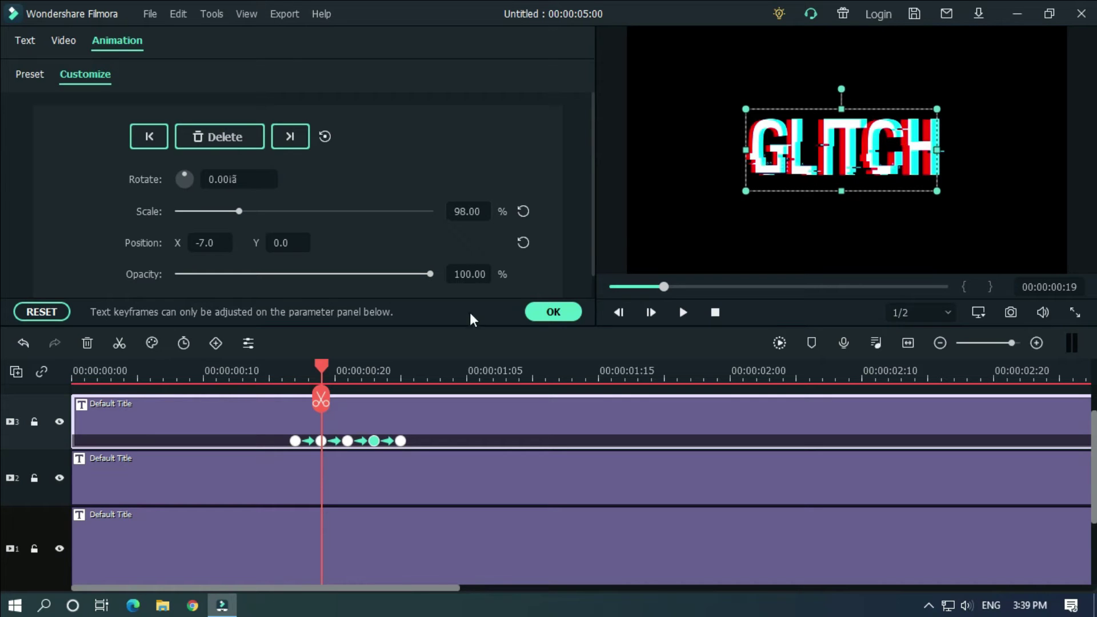
click(378, 376)
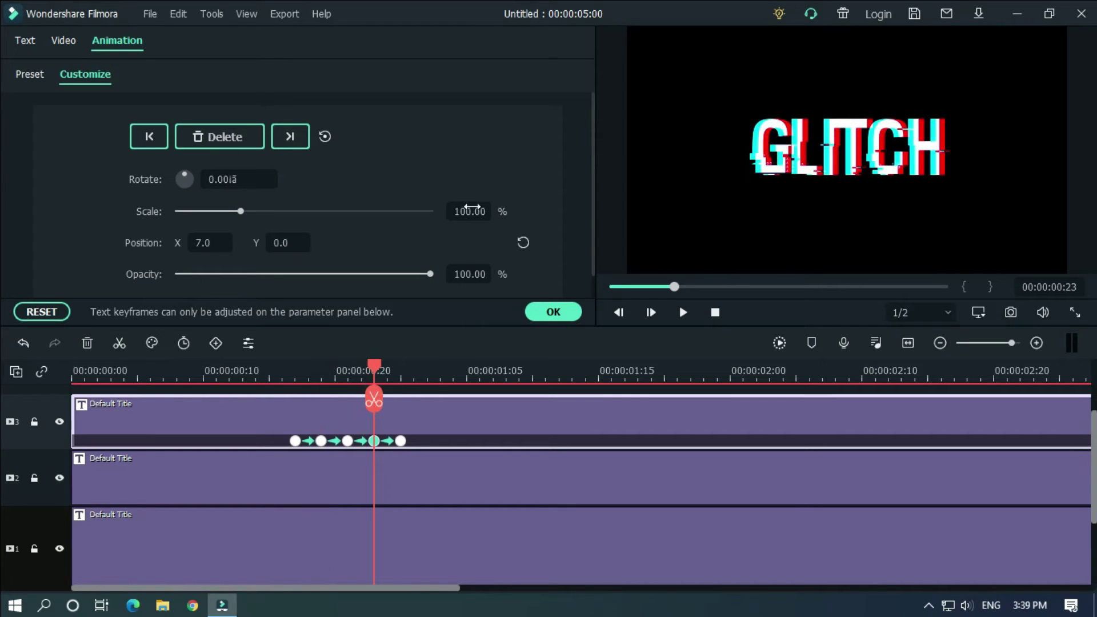
scroll(464, 215, up, 1)
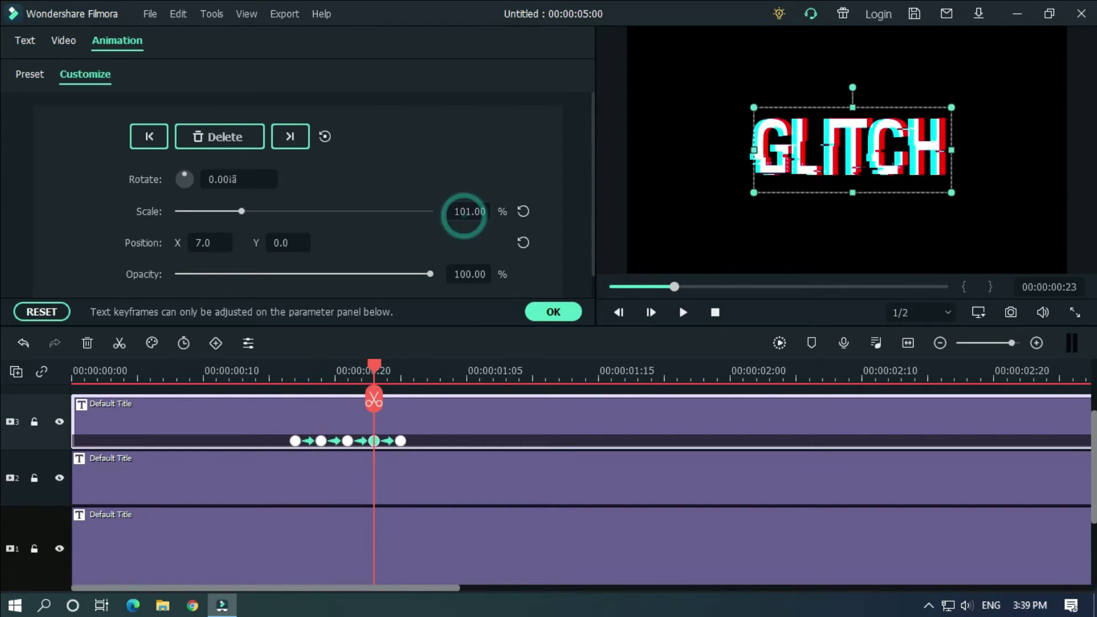
Preview the scaled jitter, then revisit the 00:00:00:19 and 00:00:00:21 keyframes.
click(253, 380)
key(space)
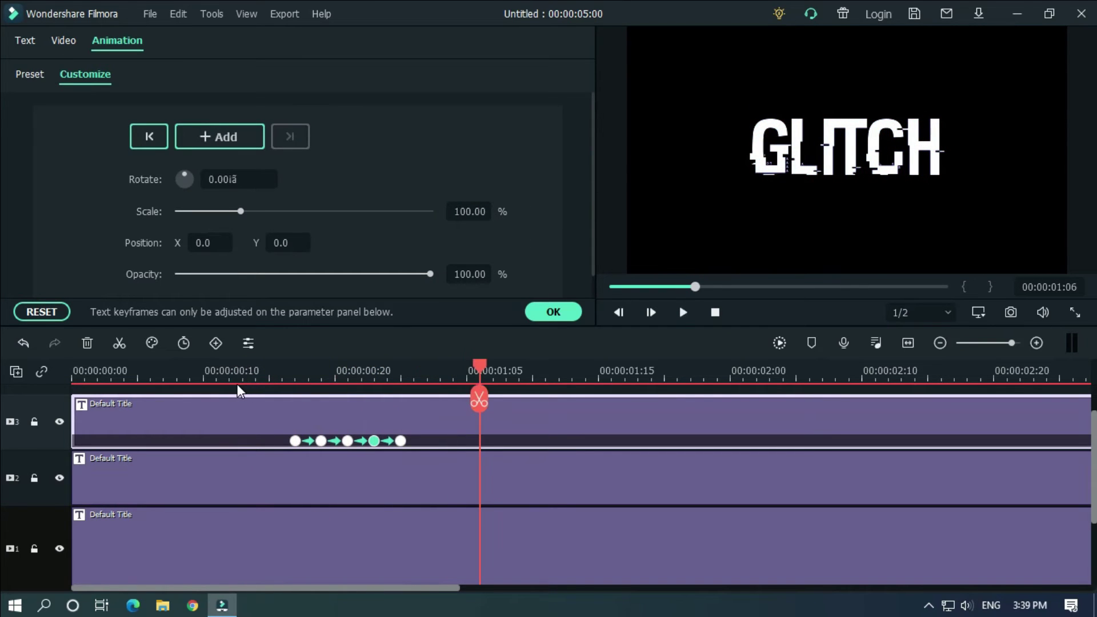
click(247, 375)
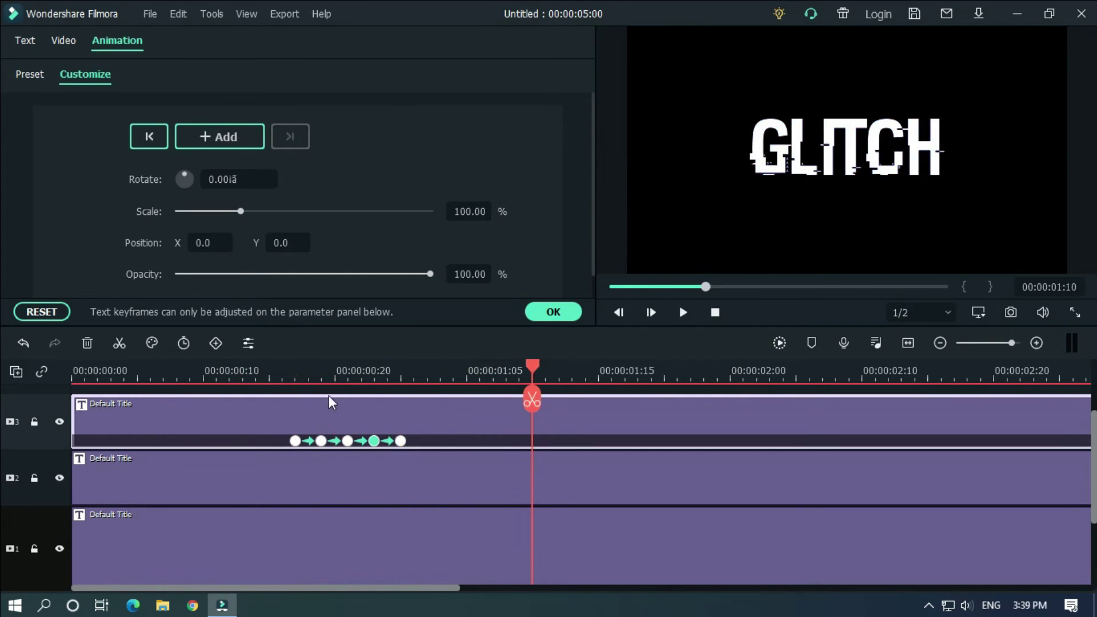
click(326, 376)
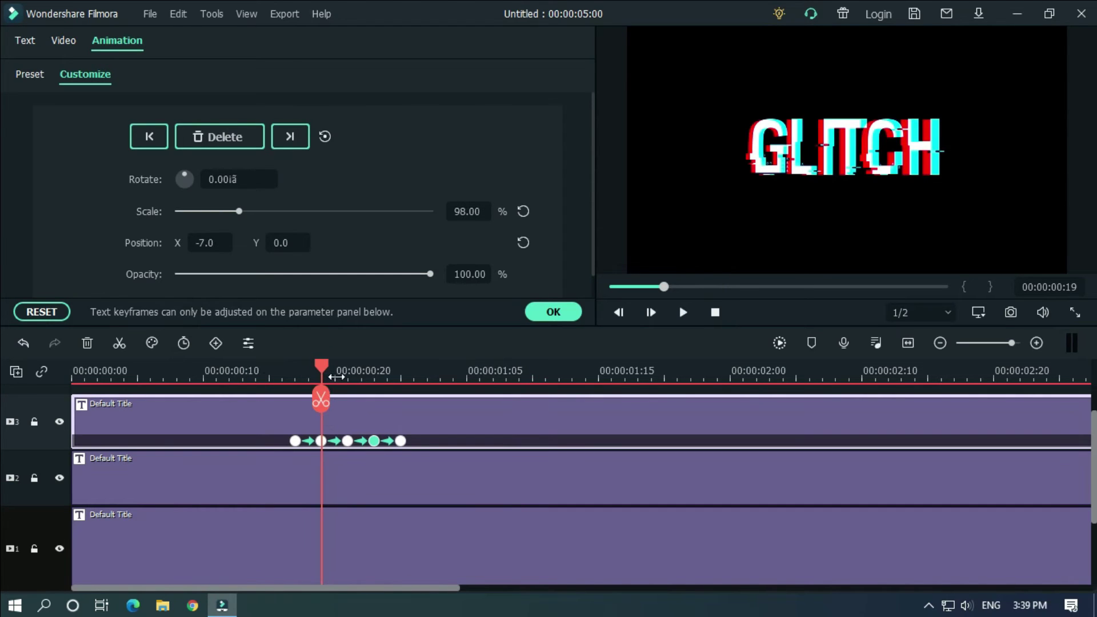
click(353, 367)
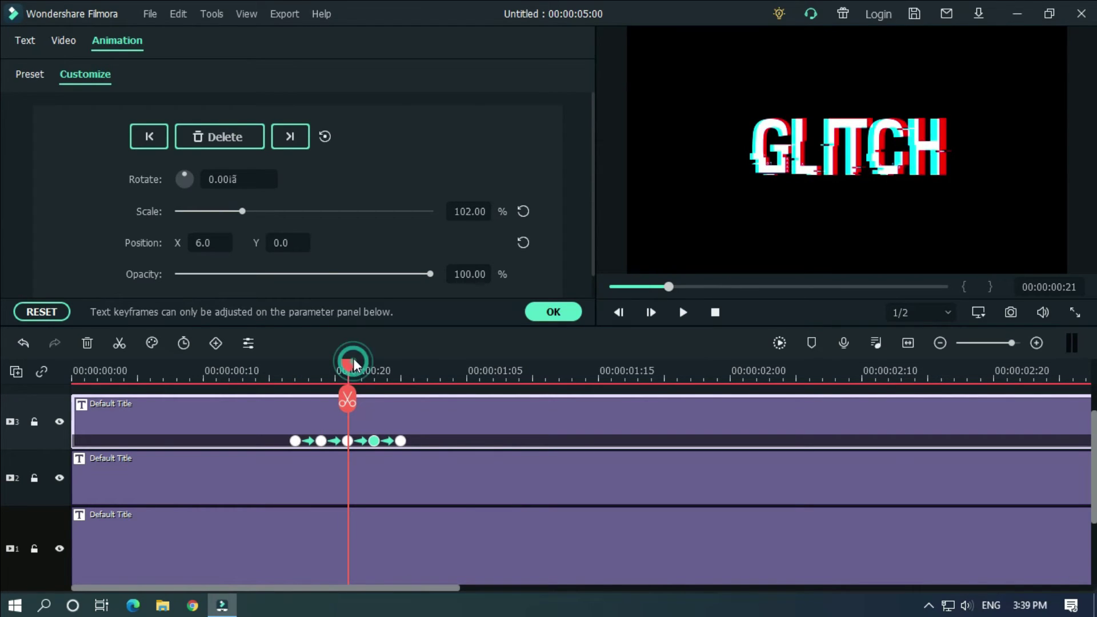
scroll(236, 180, down, 1)
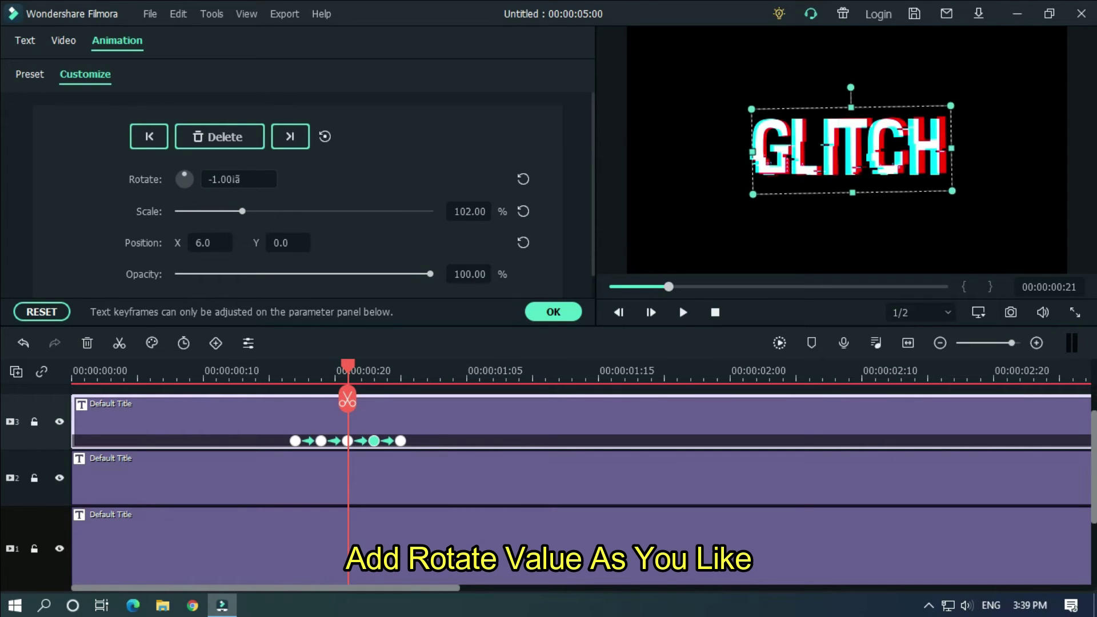
scroll(236, 181, down, 1)
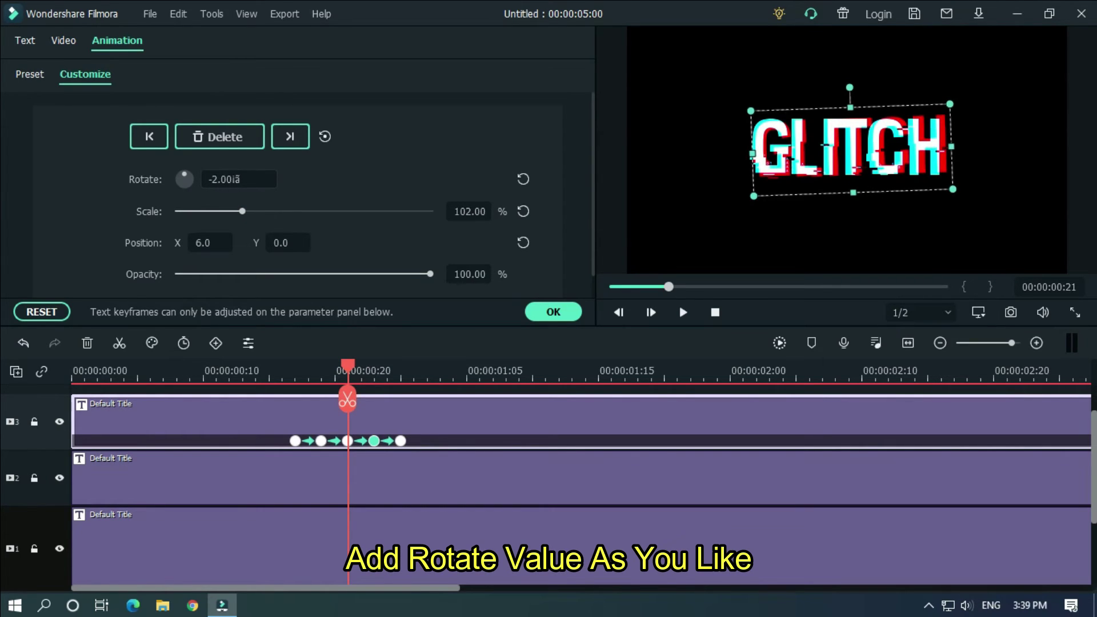
Rotate the top title about 1° at the 00:00:00:19 and 00:00:00:23 keyframes, then preview.
drag(359, 371, 333, 366)
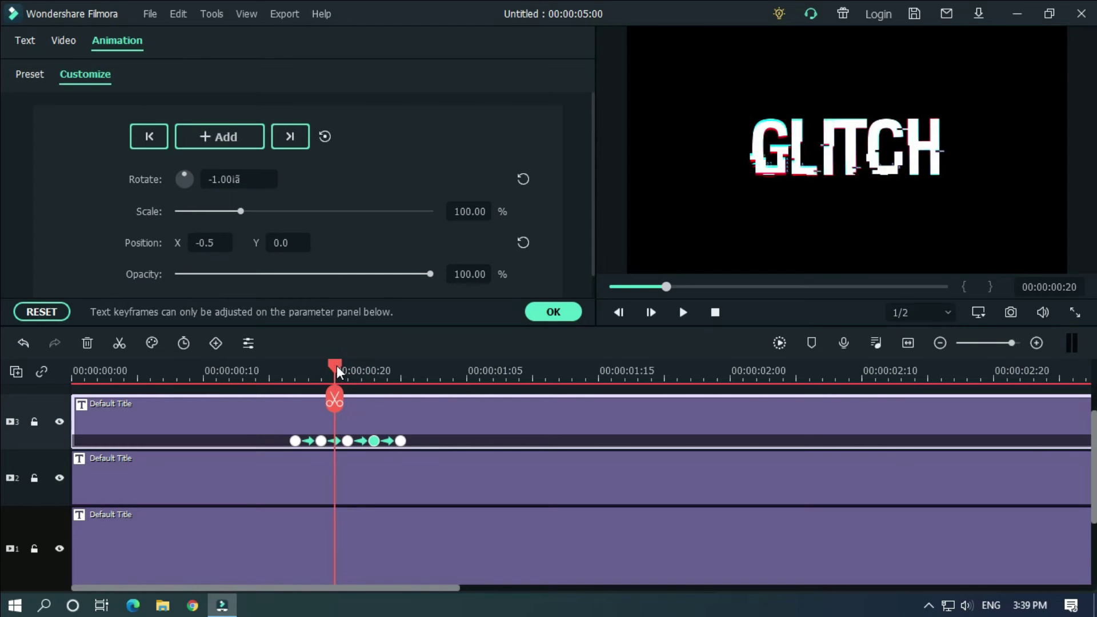
scroll(223, 179, up, 1)
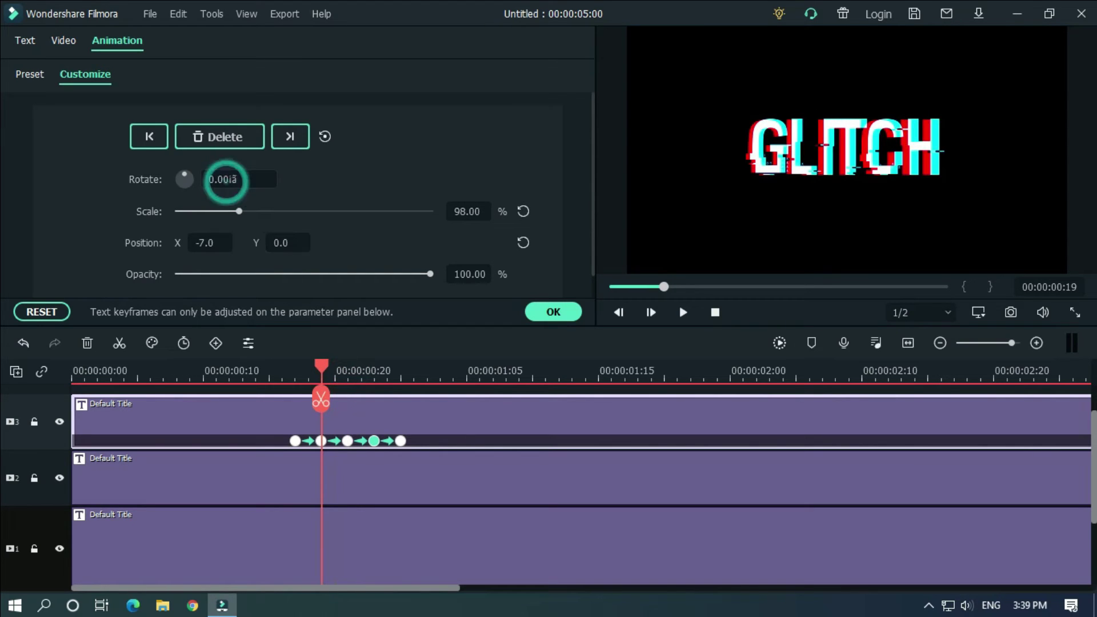
click(378, 371)
scroll(222, 176, down, 1)
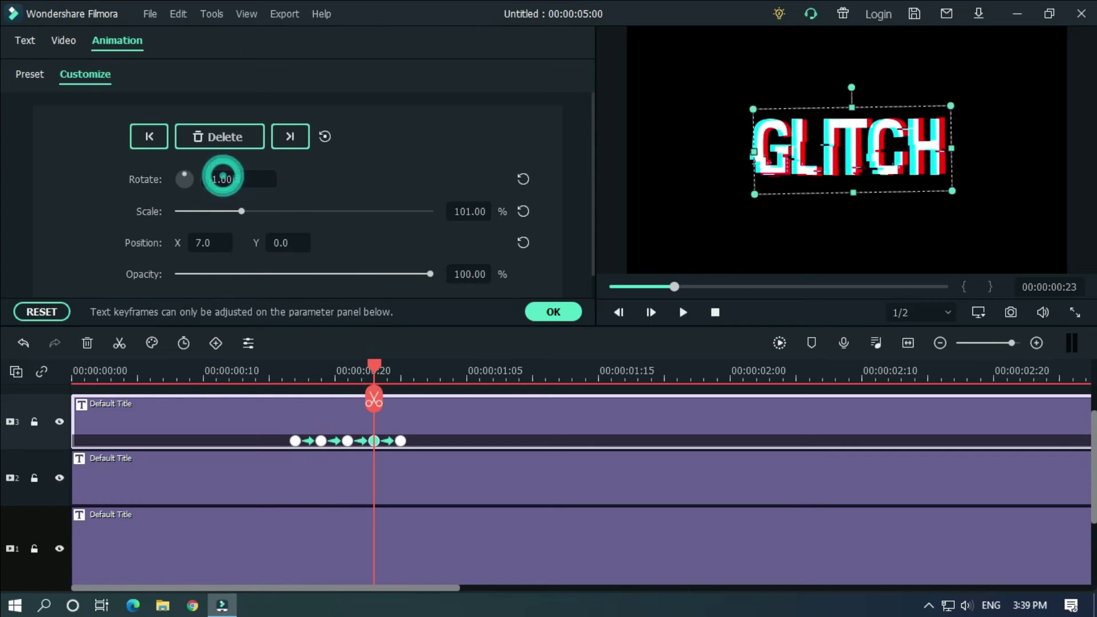
mouse_move(247, 371)
mouse_down()
mouse_move(239, 377)
mouse_move(489, 371)
mouse_move(257, 370)
mouse_up()
key(space)
key(space)
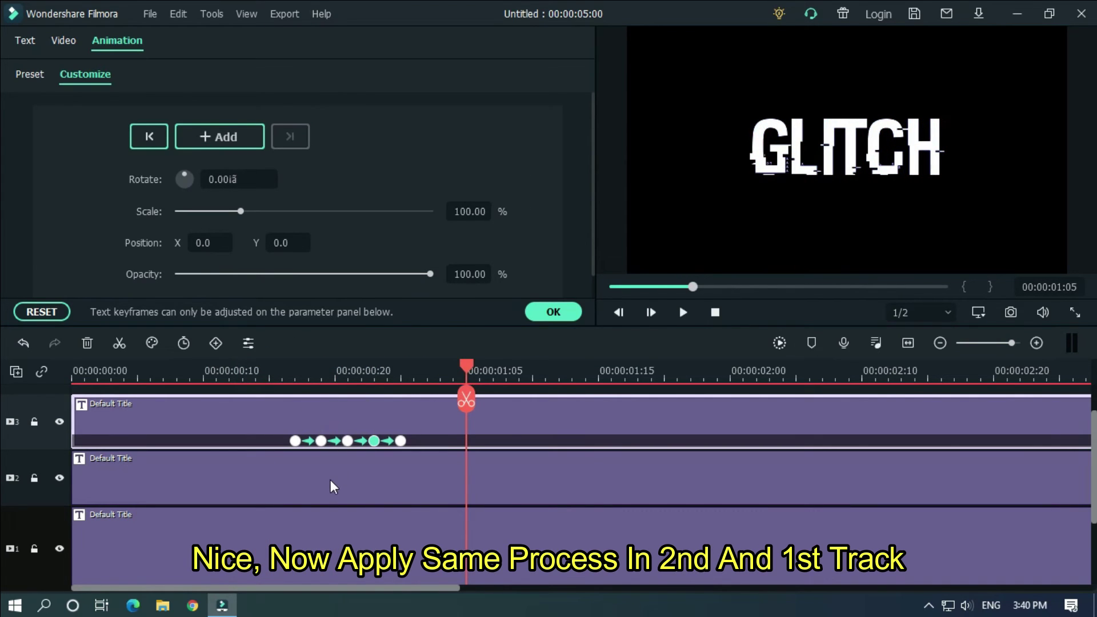
Keyframe the track-2 GLITCH title at 00:17 and shift it to Position X -4.0 at 00:21.
click(329, 482)
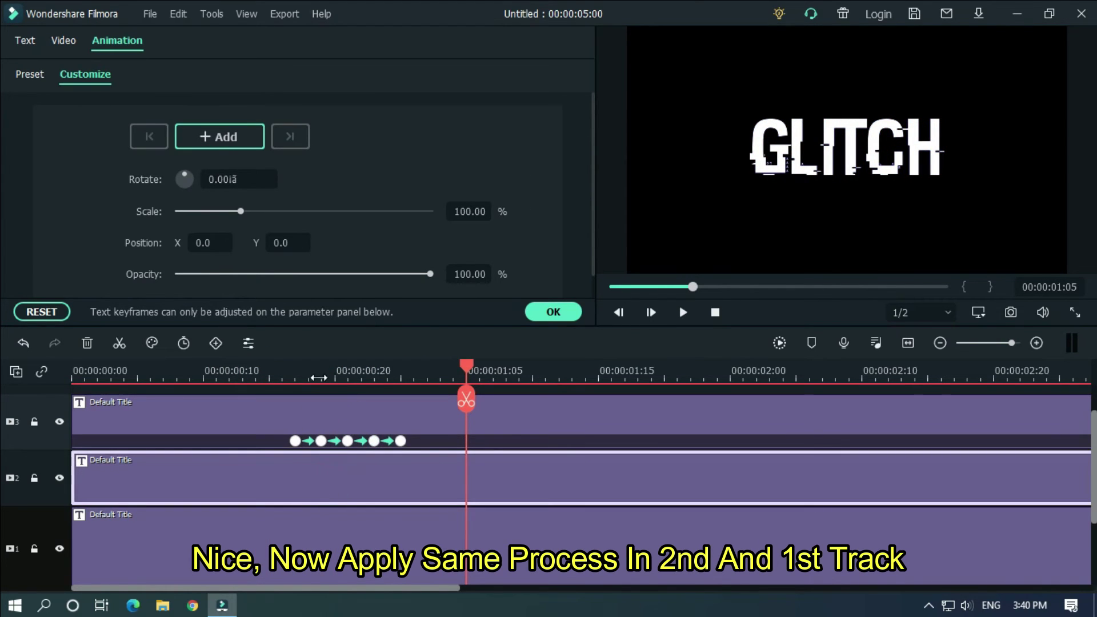
click(295, 371)
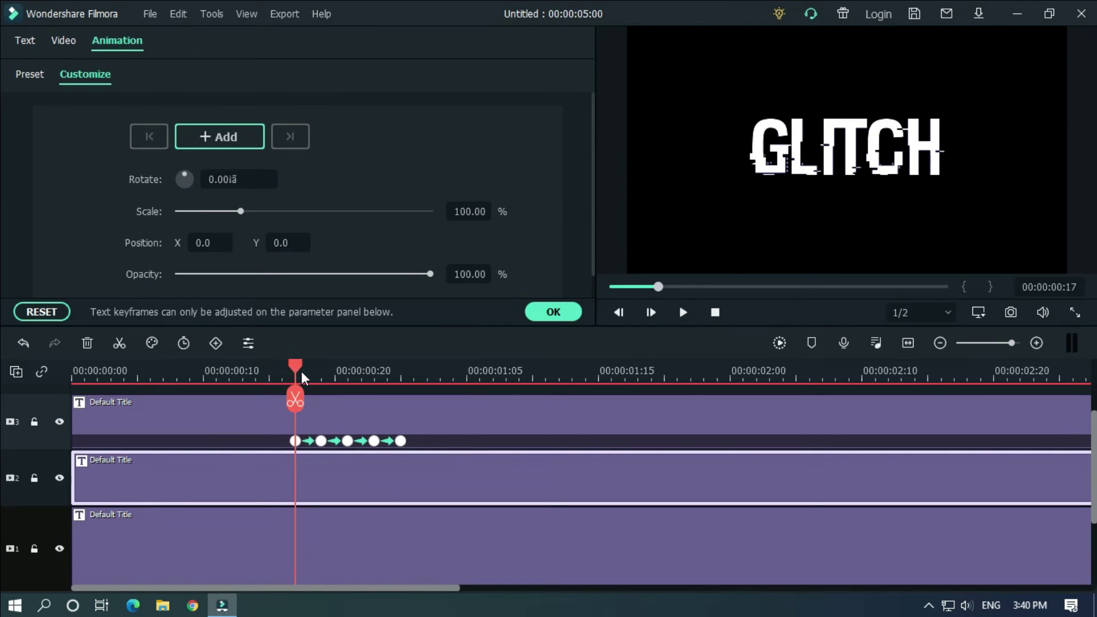
click(228, 140)
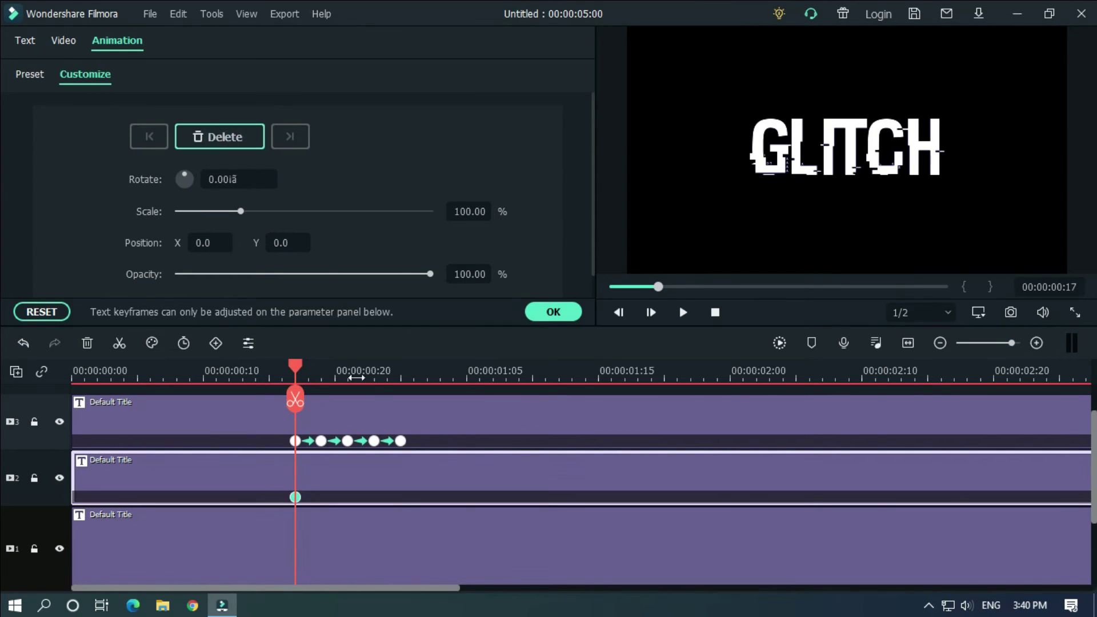
click(410, 370)
click(348, 371)
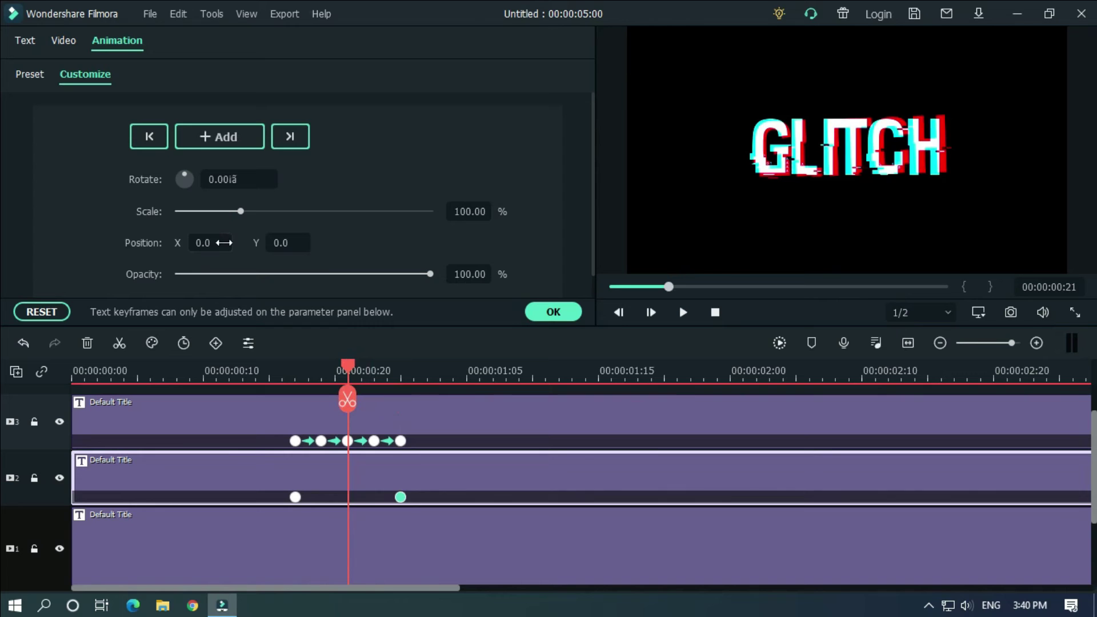
drag(226, 243, 221, 243)
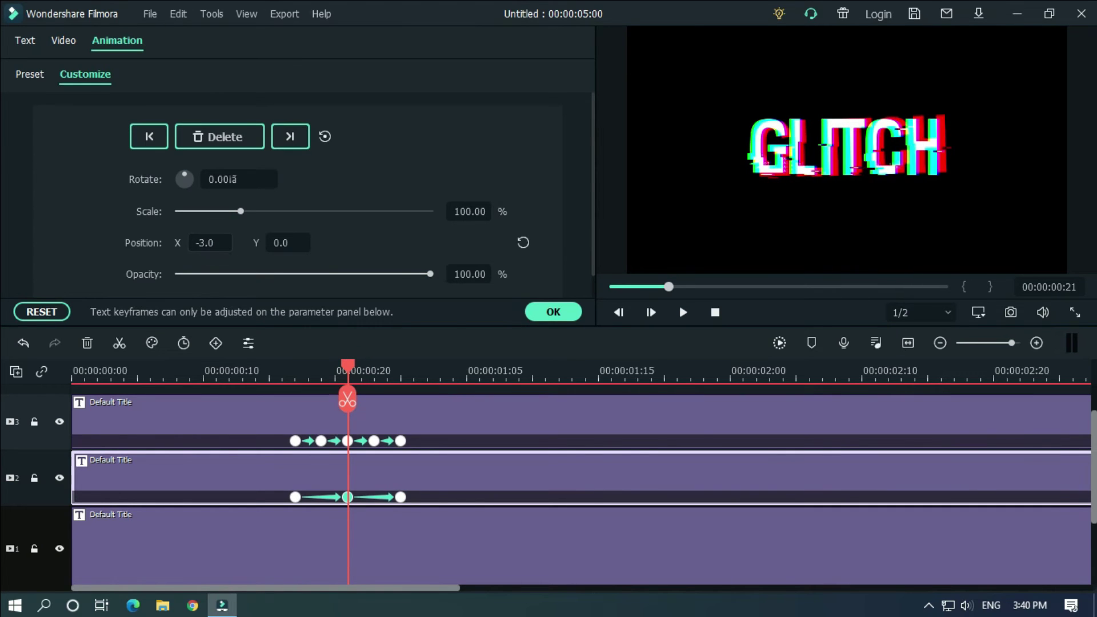
drag(347, 396, 321, 399)
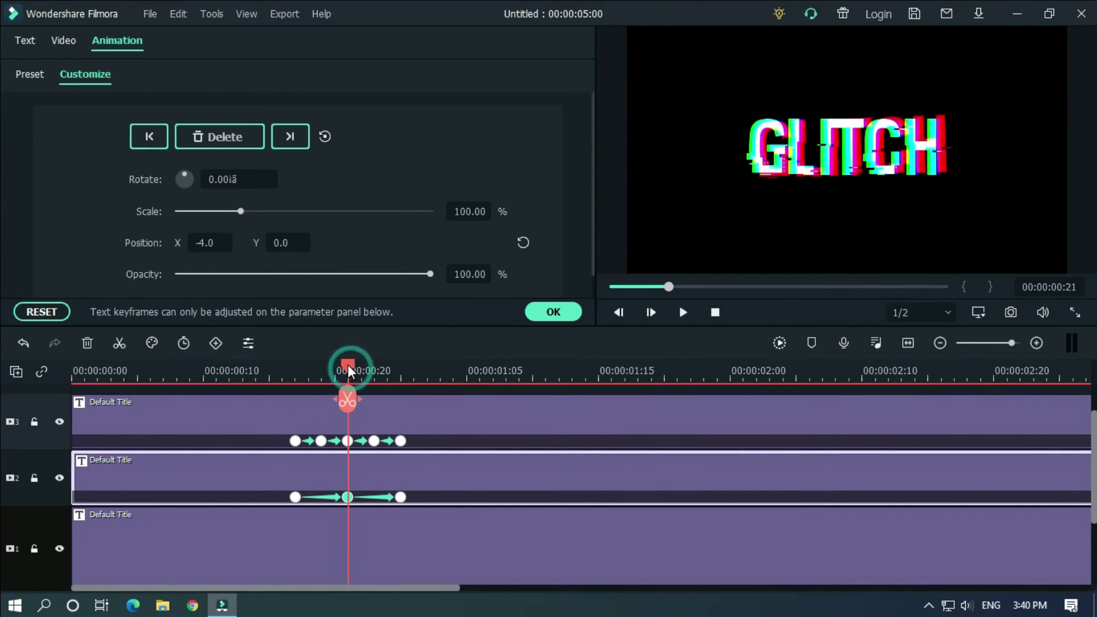
Key a further leftward shift at 00:23 and set Position X 2.0 at 00:19.
click(374, 370)
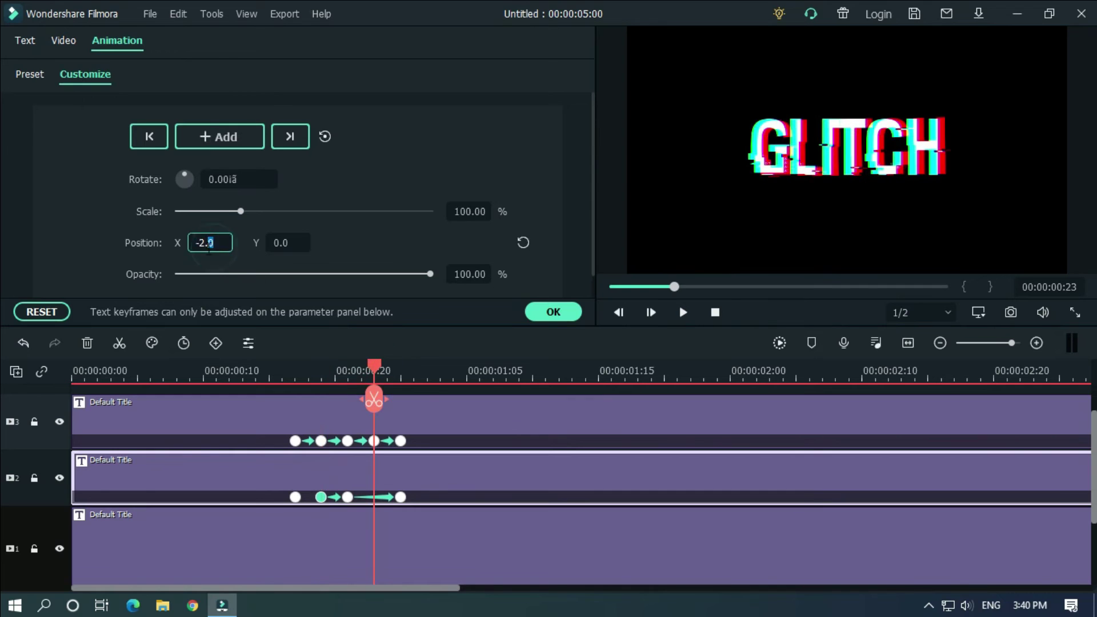
drag(226, 243, 219, 243)
drag(375, 371, 295, 371)
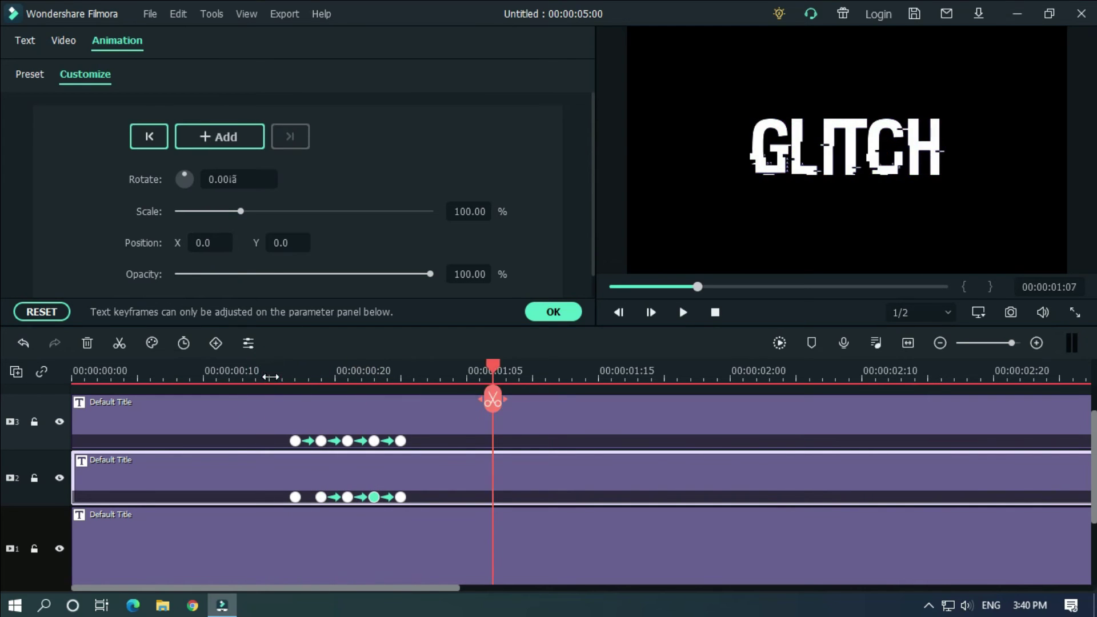
click(320, 498)
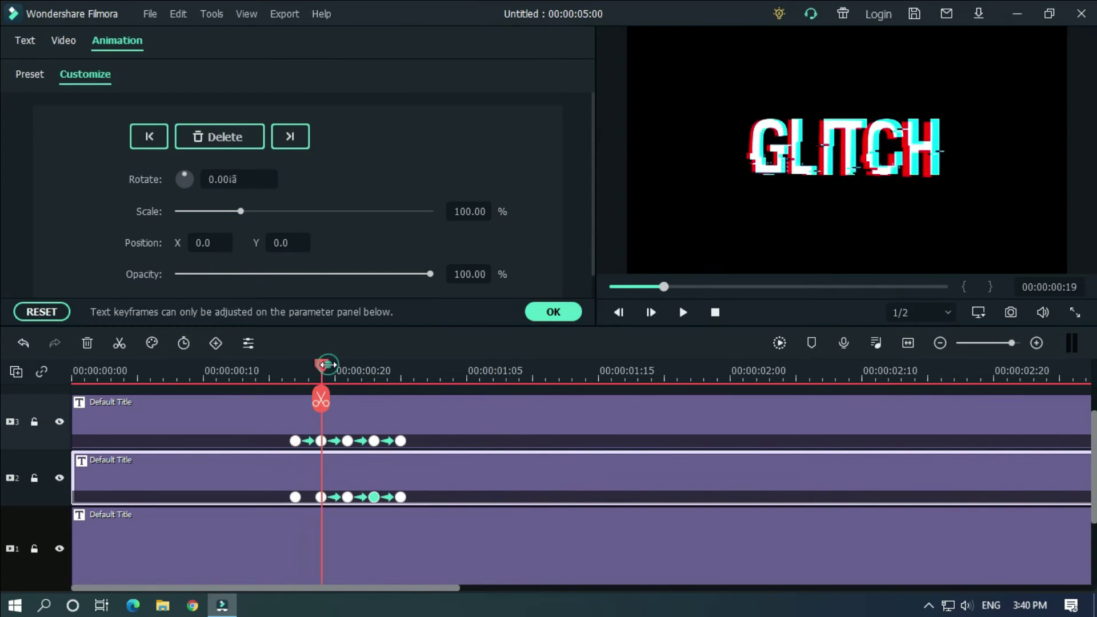
drag(202, 243, 206, 243)
Set Scale 103% and Rotate 1° at 00:21, then preview the middle layer's jitter.
click(347, 371)
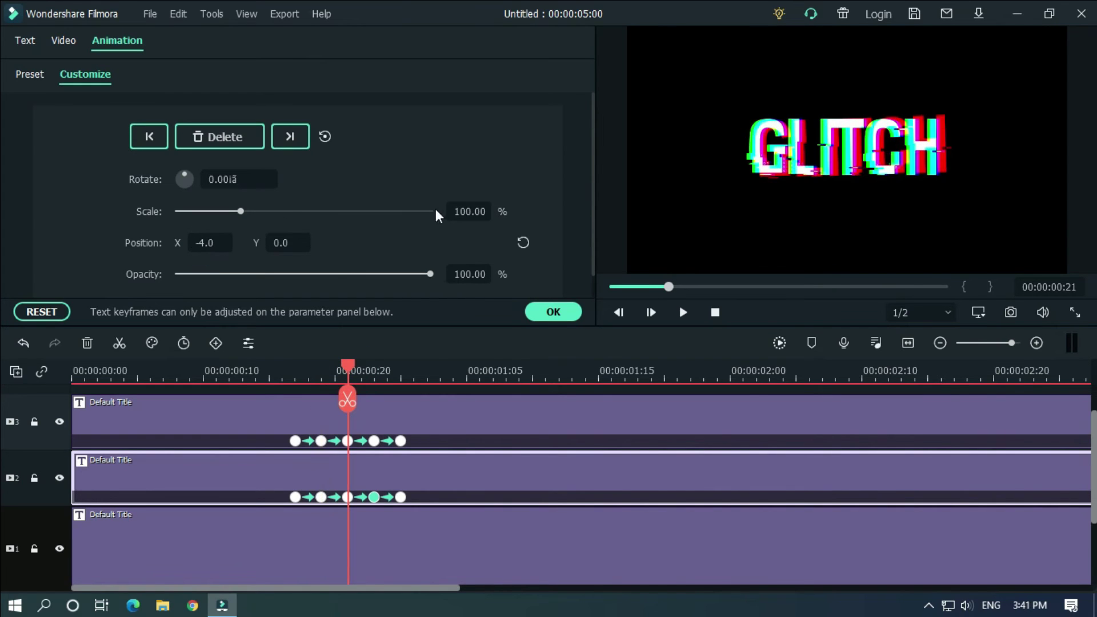
drag(243, 211, 240, 211)
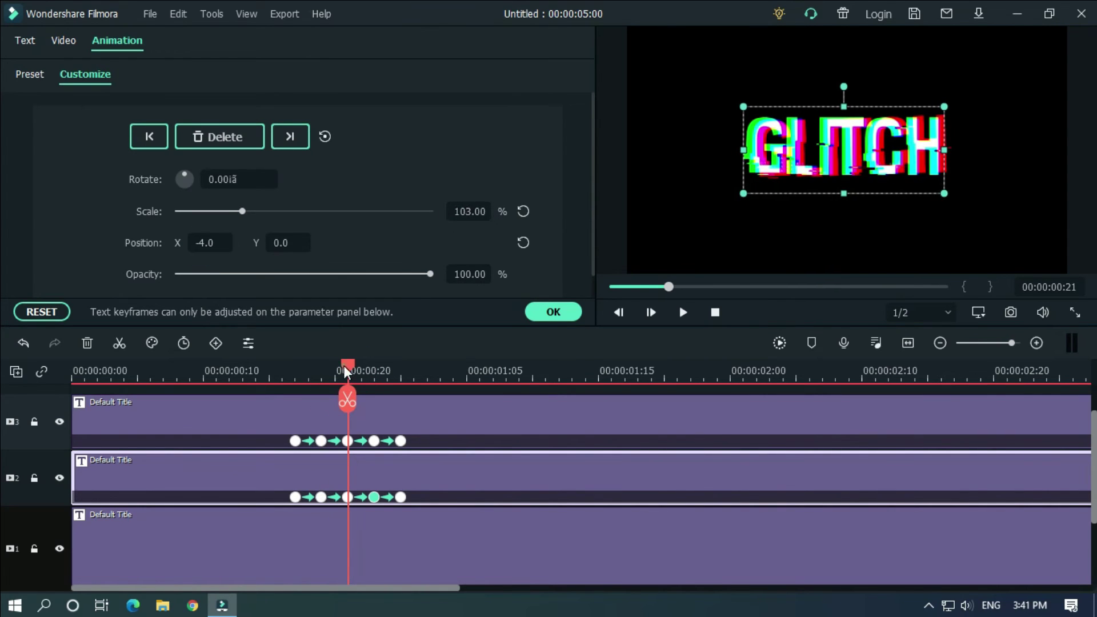
drag(347, 369, 321, 369)
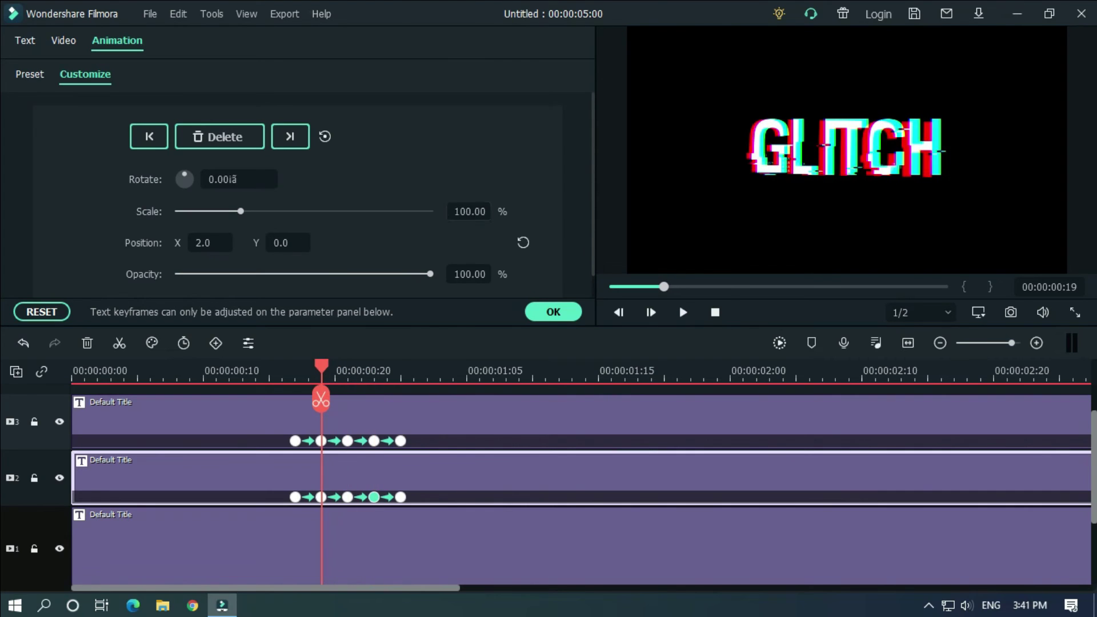
click(372, 371)
click(467, 370)
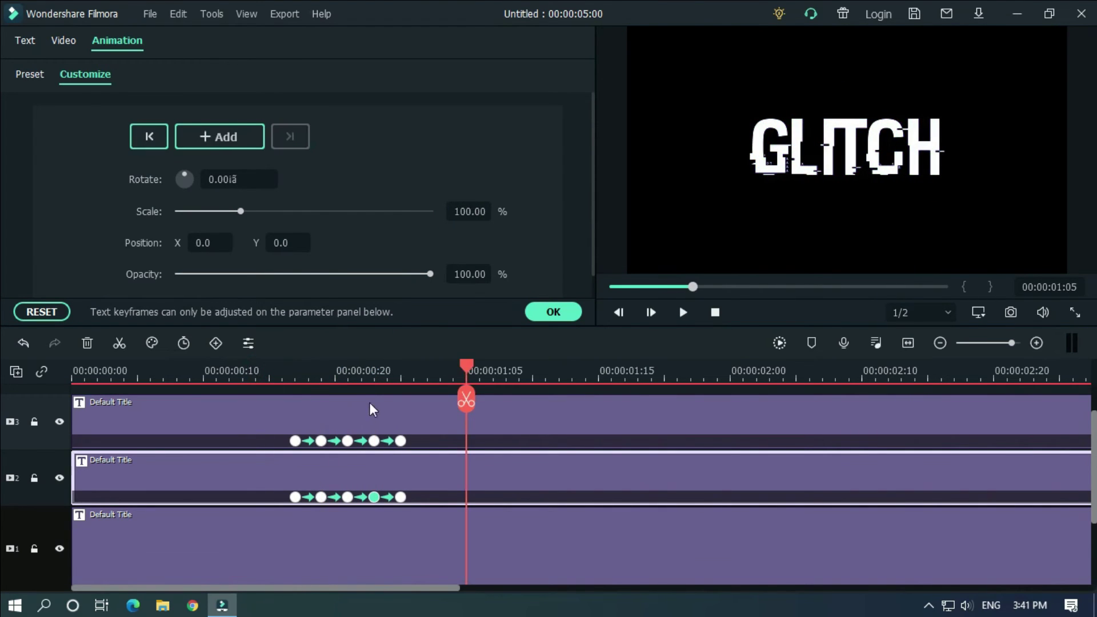
click(323, 371)
click(348, 370)
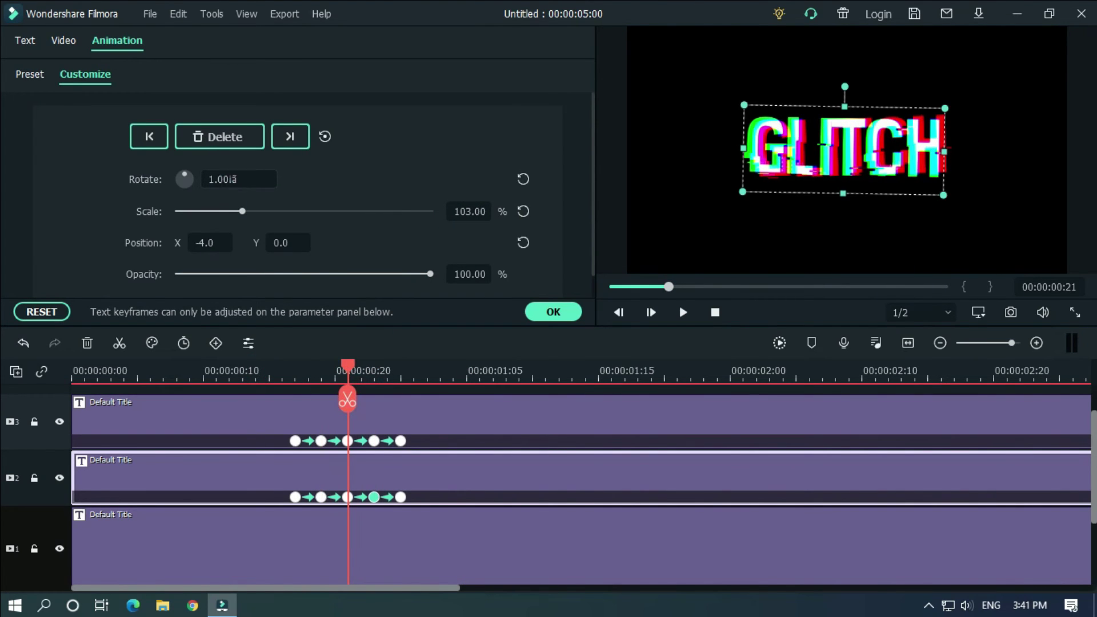
key(space)
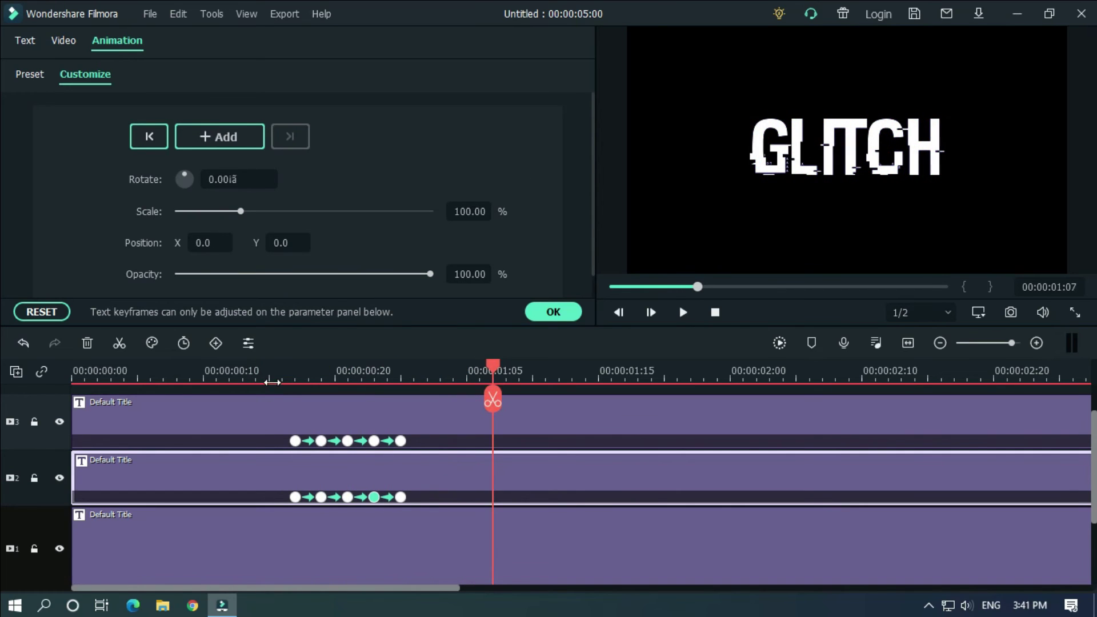
Keyframe the track-1 GLITCH title at 01:00 and offset it to Position Y 9.0 at 00:21.
click(271, 377)
scroll(296, 412, down, 1)
click(296, 370)
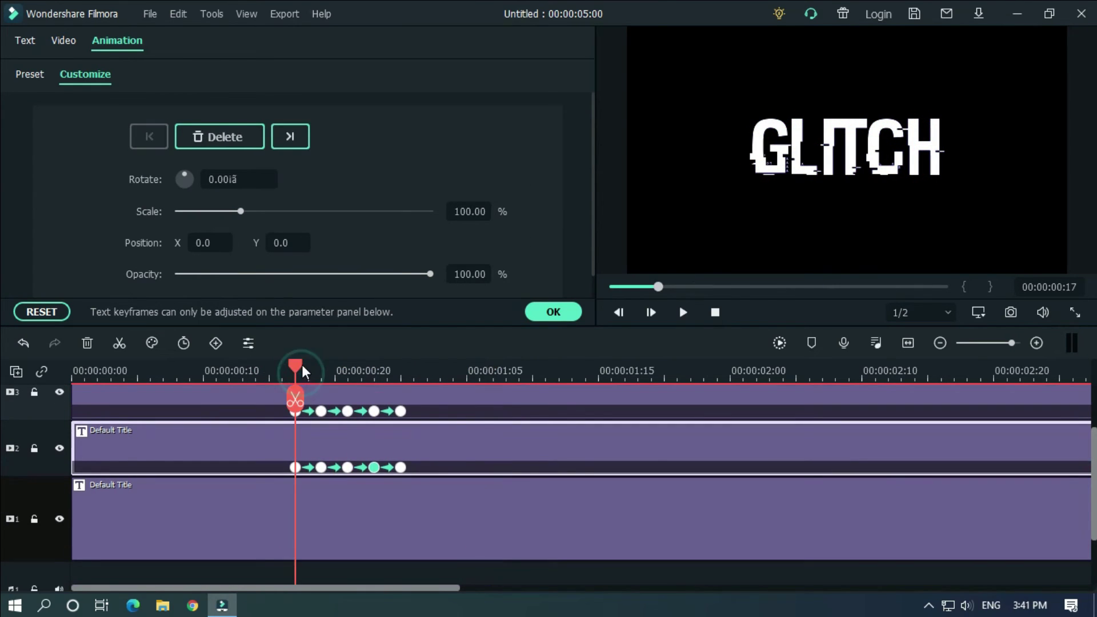
click(257, 514)
click(400, 371)
click(219, 138)
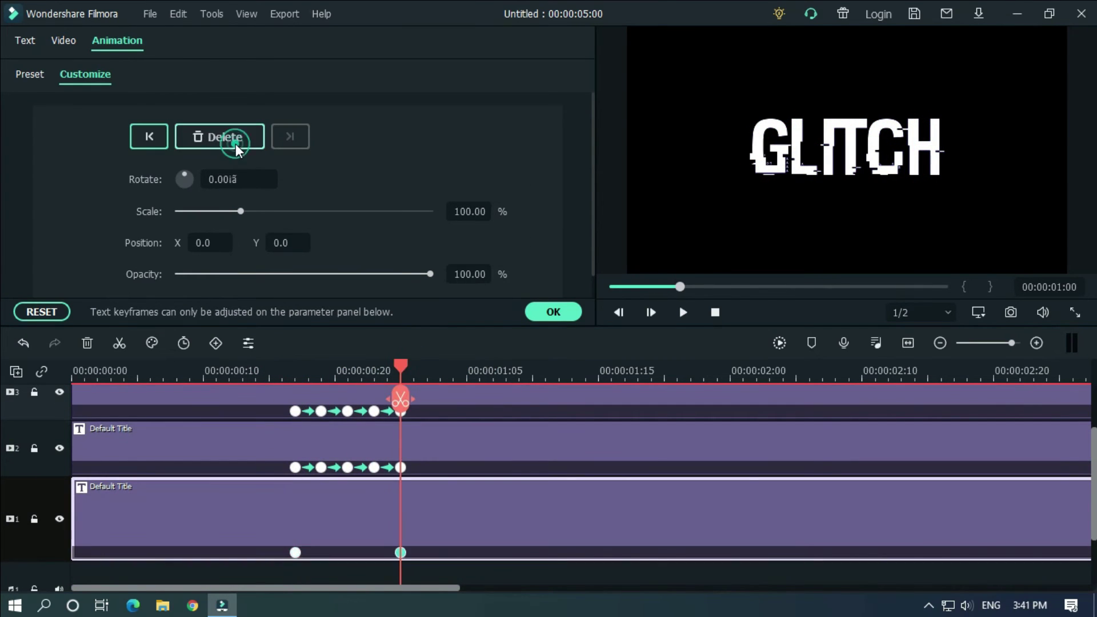
click(347, 377)
drag(283, 244, 298, 243)
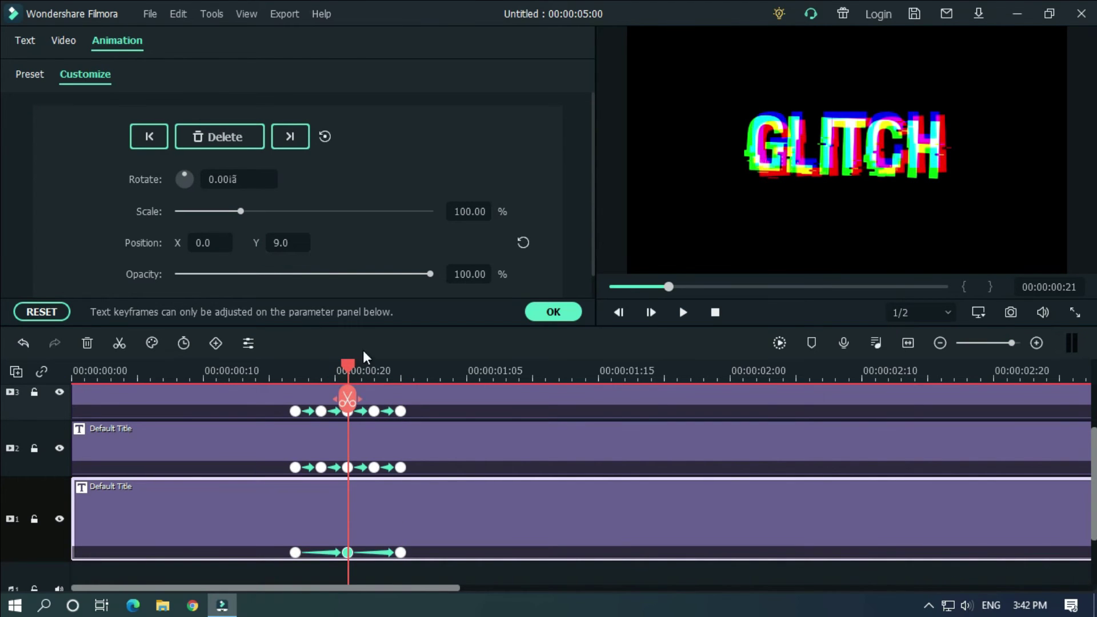
Offset the bottom layer to Position Y -4.5 at 00:19 and play back the jitter.
click(321, 371)
drag(283, 244, 285, 244)
click(375, 371)
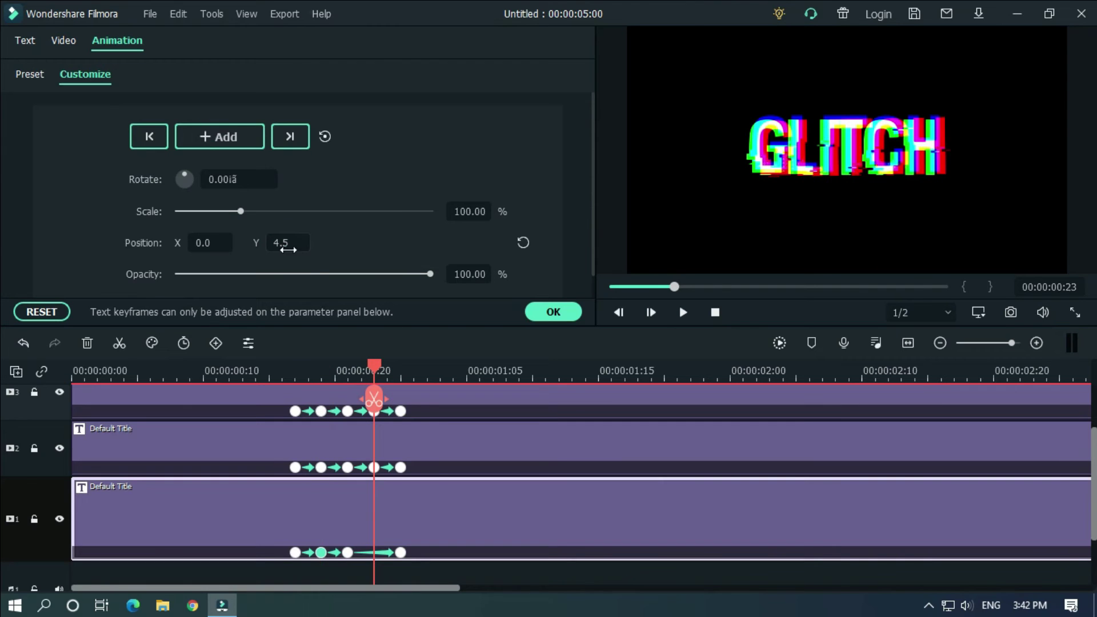
key(space)
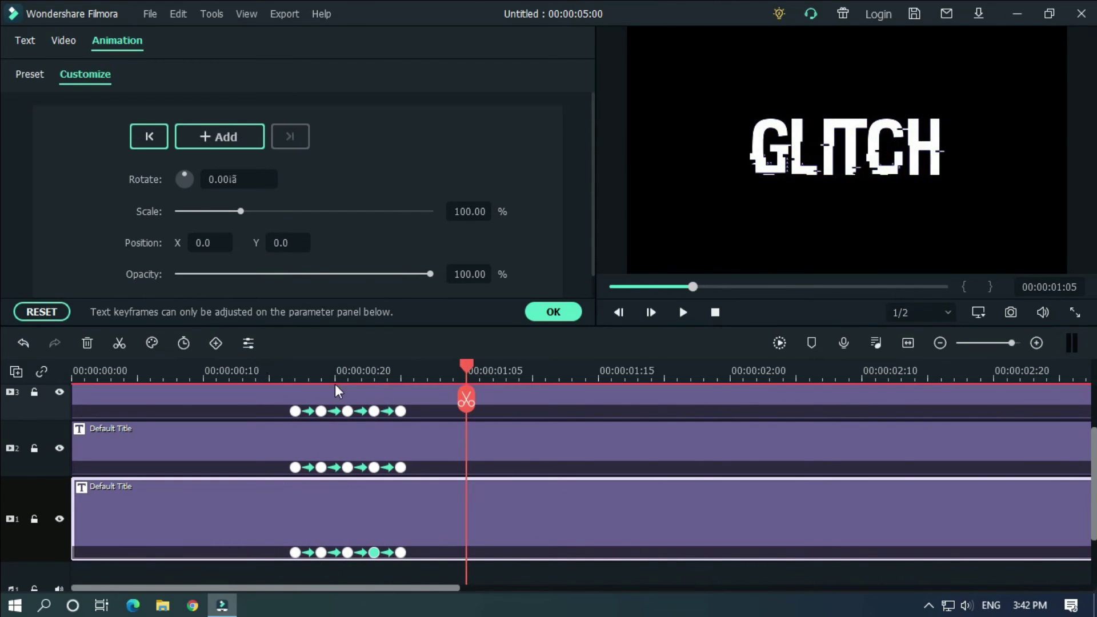
Rotate the bottom layer 3° at its 00:21 keyframe and replay the animation.
click(347, 371)
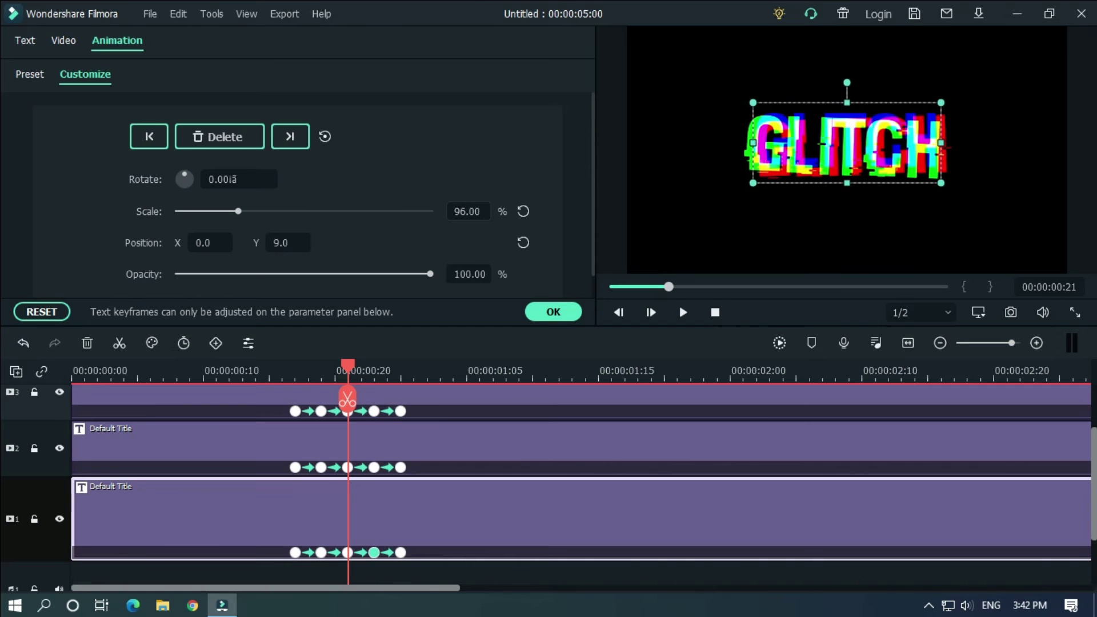
click(375, 371)
click(322, 370)
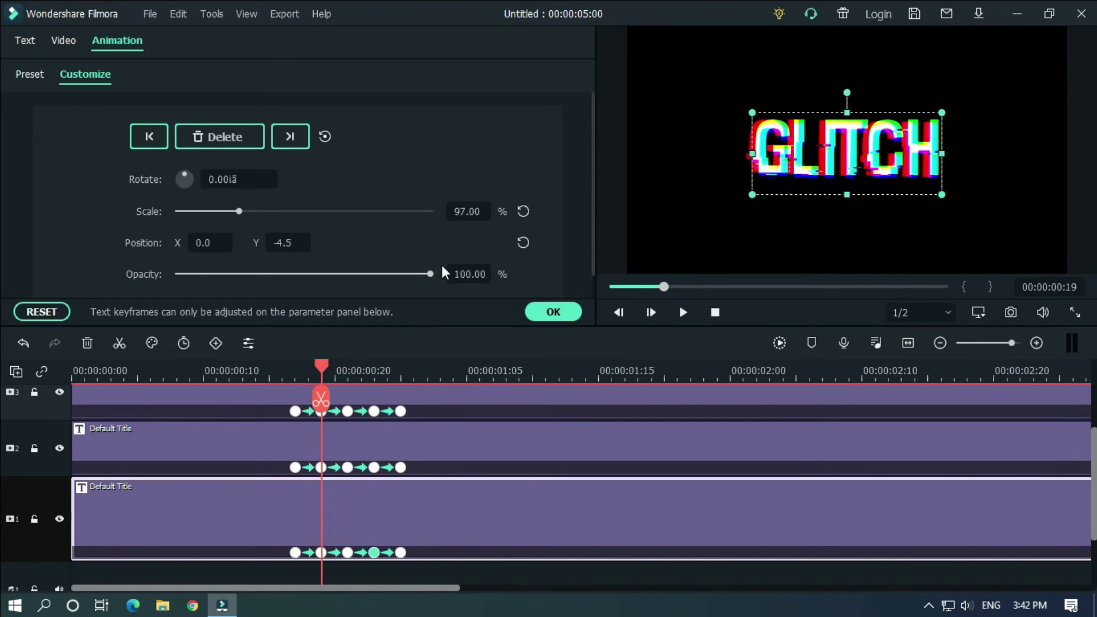
click(472, 370)
click(347, 370)
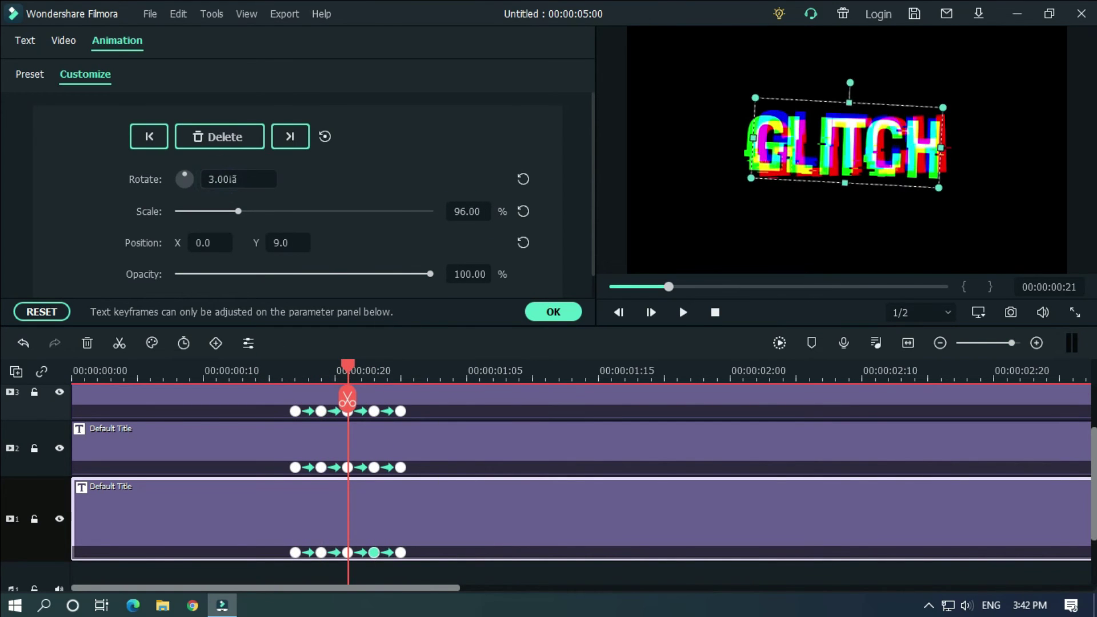
drag(184, 178, 181, 182)
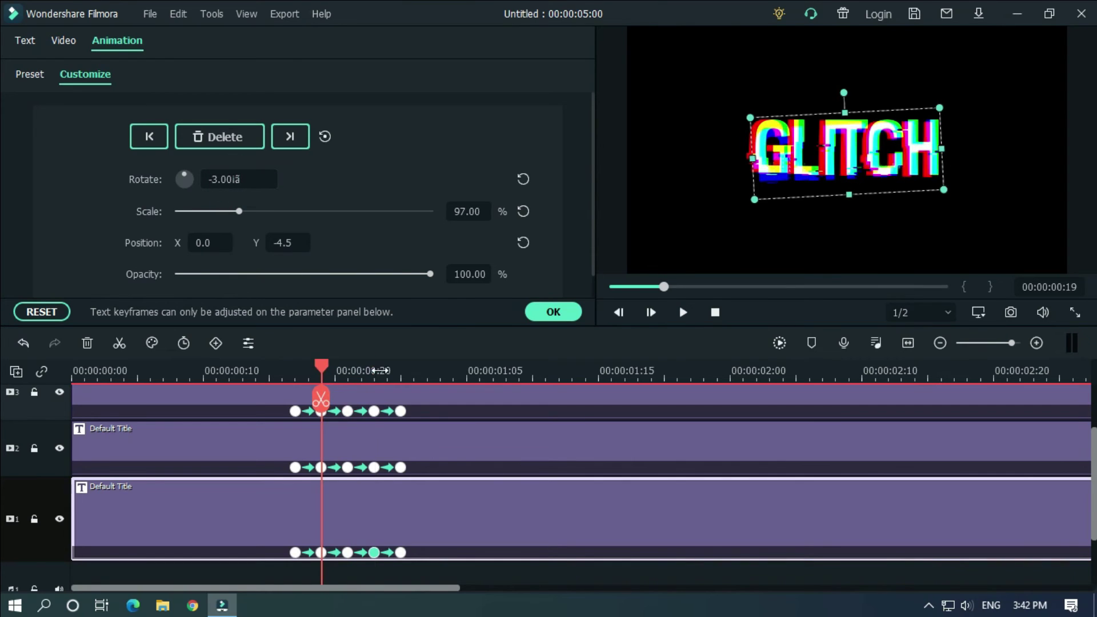
click(375, 371)
click(269, 370)
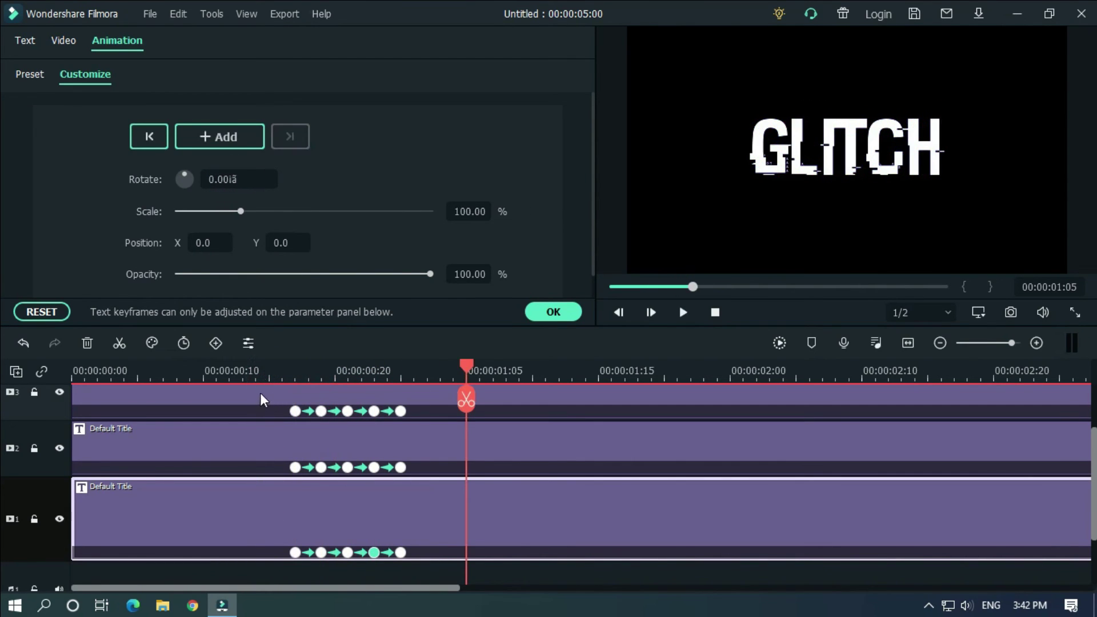
Apply the title keyframes and place the Glitch Static sound on the audio track.
click(553, 311)
scroll(573, 365, down, 2)
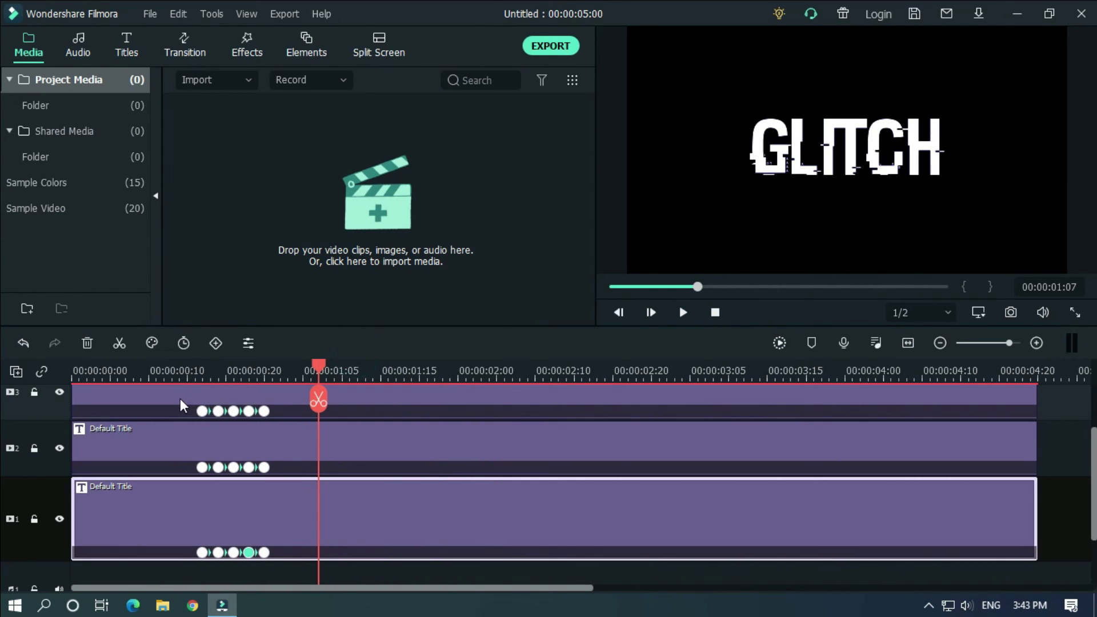
click(683, 313)
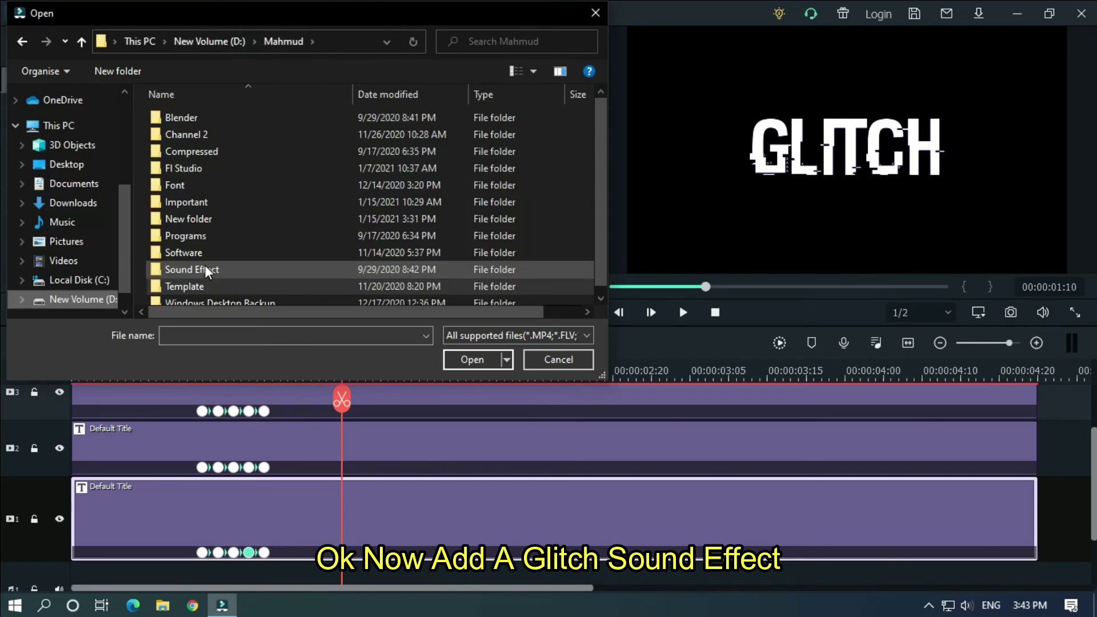
drag(233, 139, 275, 513)
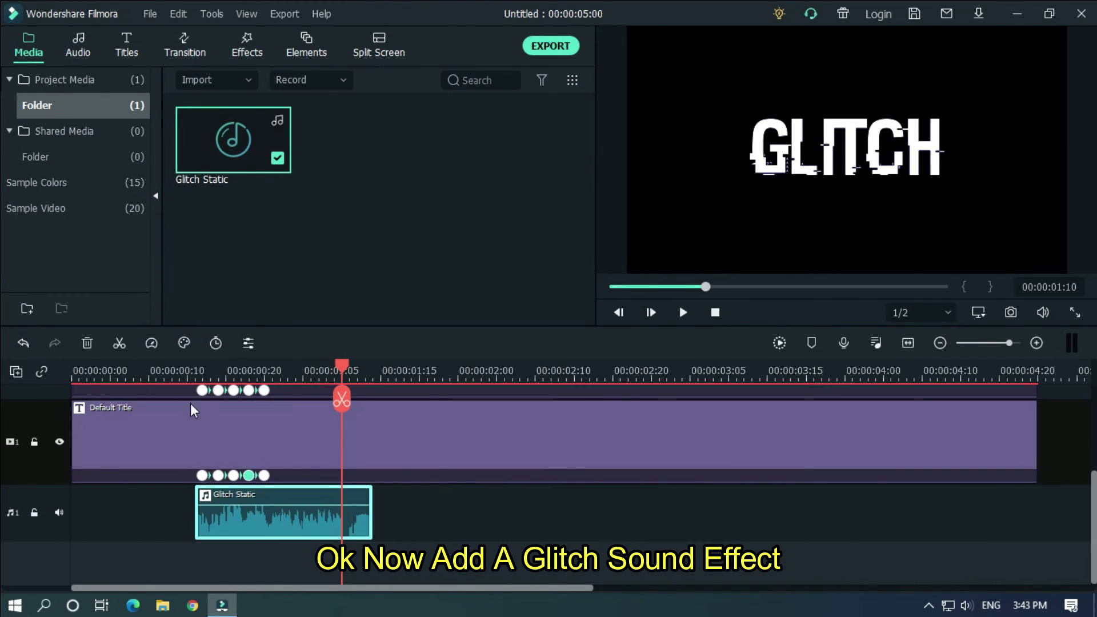
click(196, 370)
scroll(423, 533, up, 1)
scroll(423, 534, up, 1)
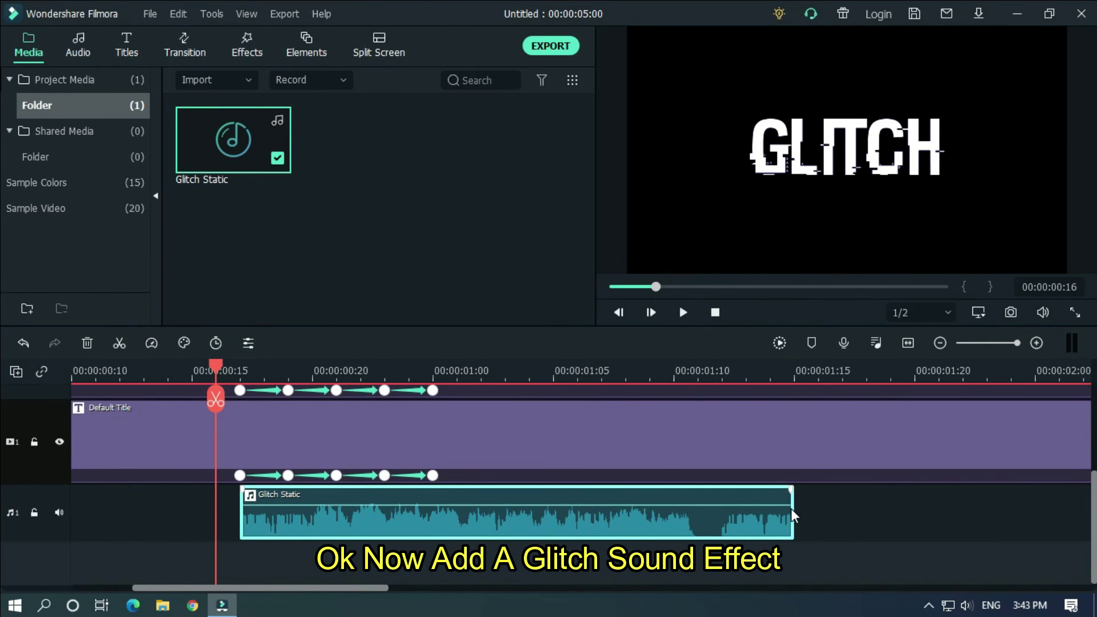
Trim Glitch Static to the jitter's length, lower it to -12 dB, and play the project.
drag(794, 513, 432, 513)
double_click(355, 523)
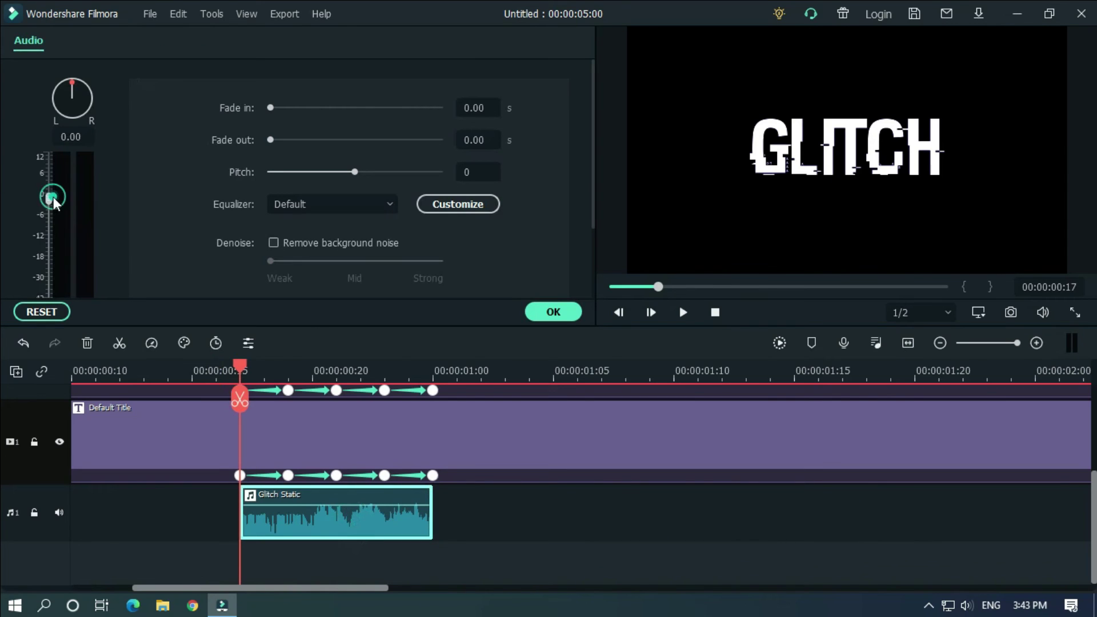
drag(48, 196, 48, 238)
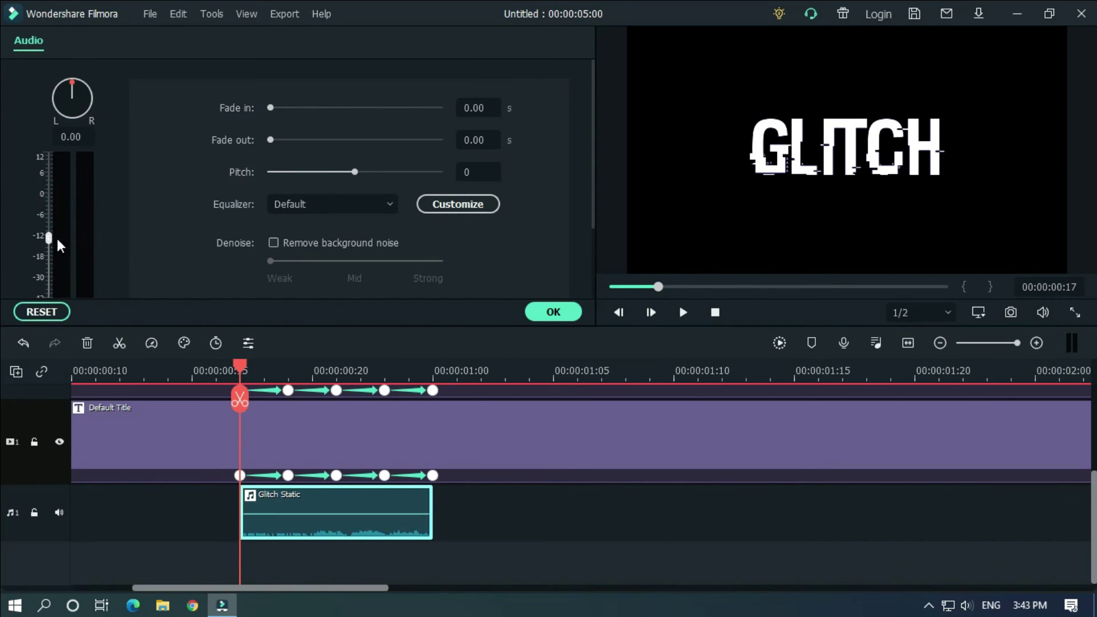
click(553, 313)
click(610, 287)
click(682, 312)
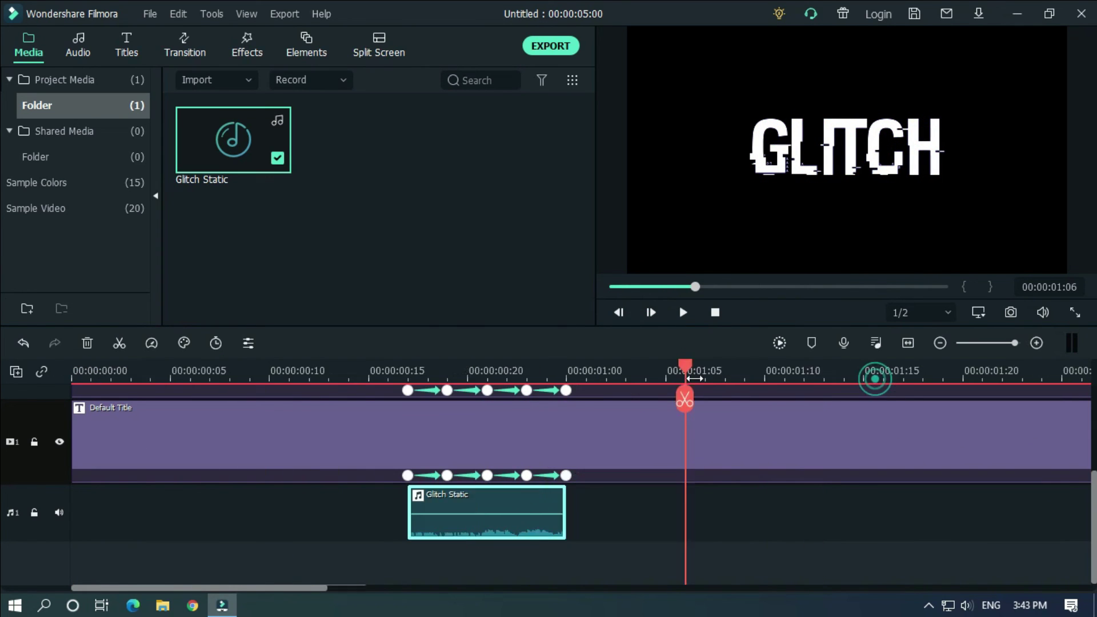
scroll(856, 370, down, 3)
click(614, 288)
key(space)
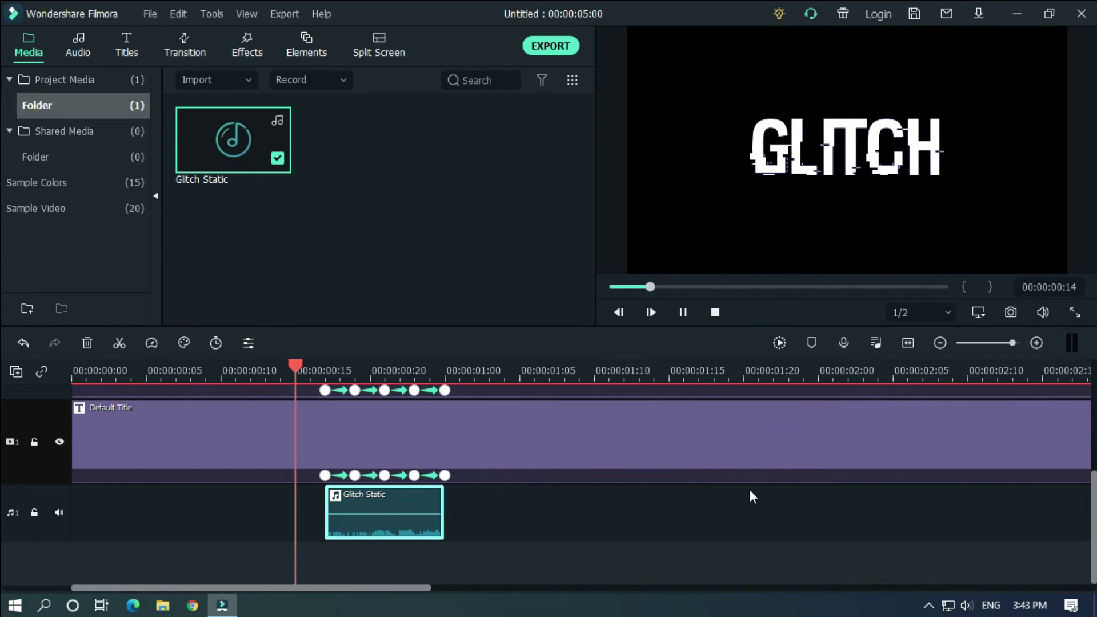
click(672, 287)
click(612, 288)
key(space)
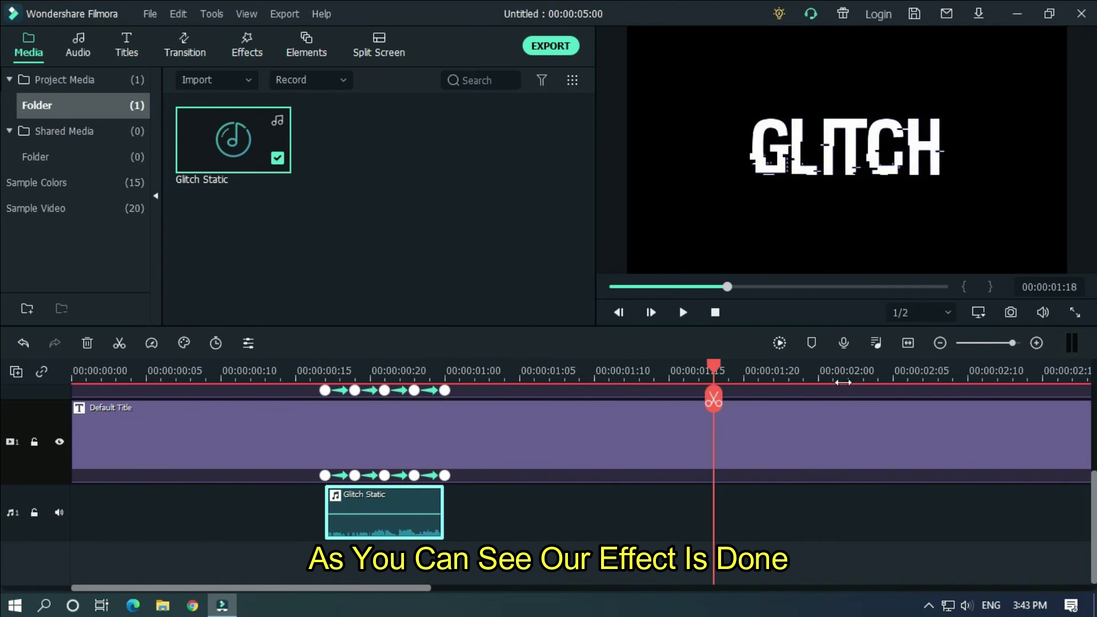
scroll(840, 371, down, 3)
click(661, 287)
key(space)
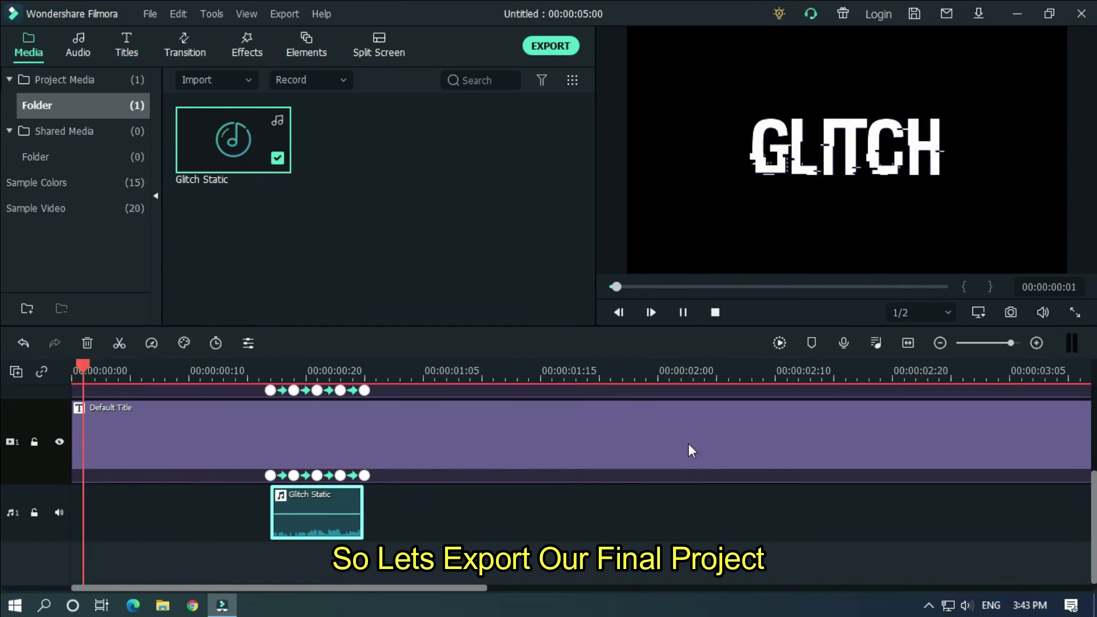
key(space)
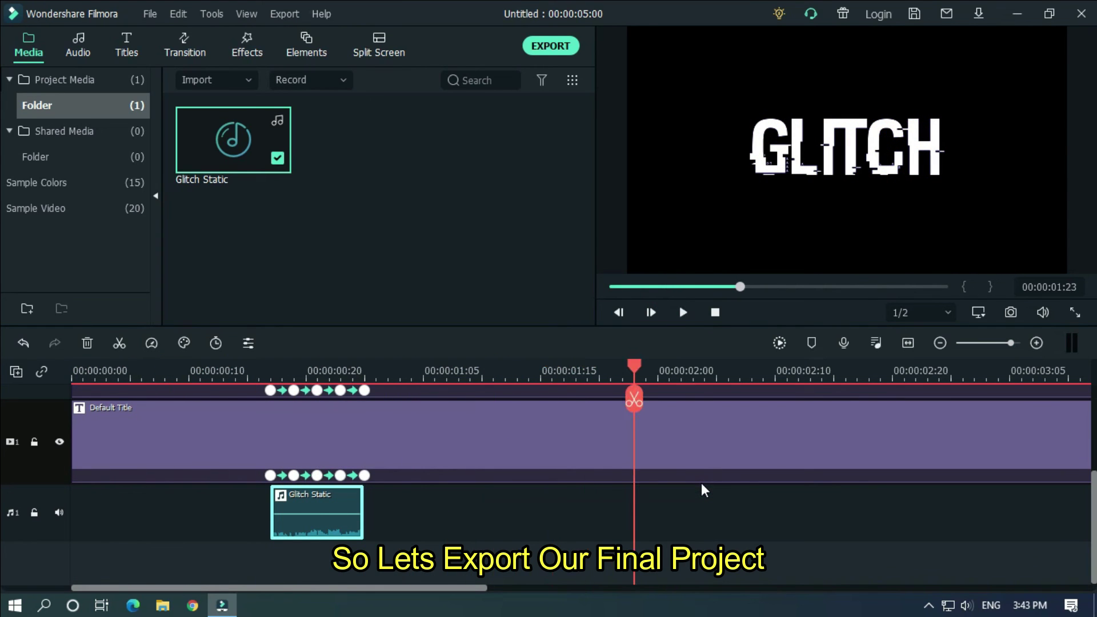